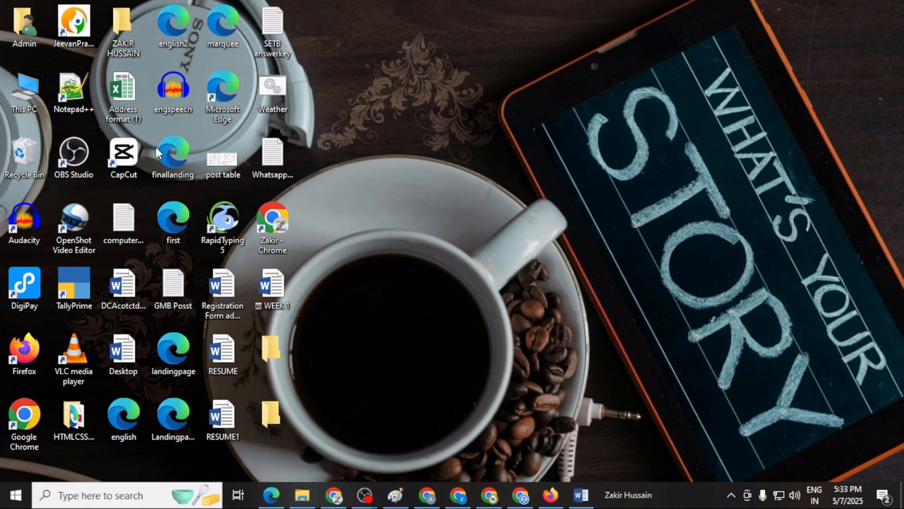
# Start Word 2016 with a new blank document and zoom the page out to 100%.
pyautogui.press('super')
pyautogui.press('super')
pyautogui.click(16, 496)
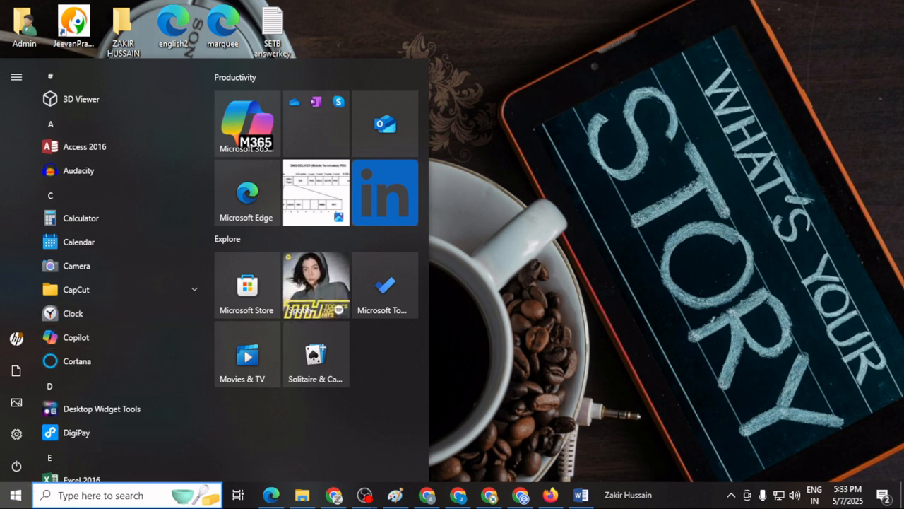
pyautogui.write('word')
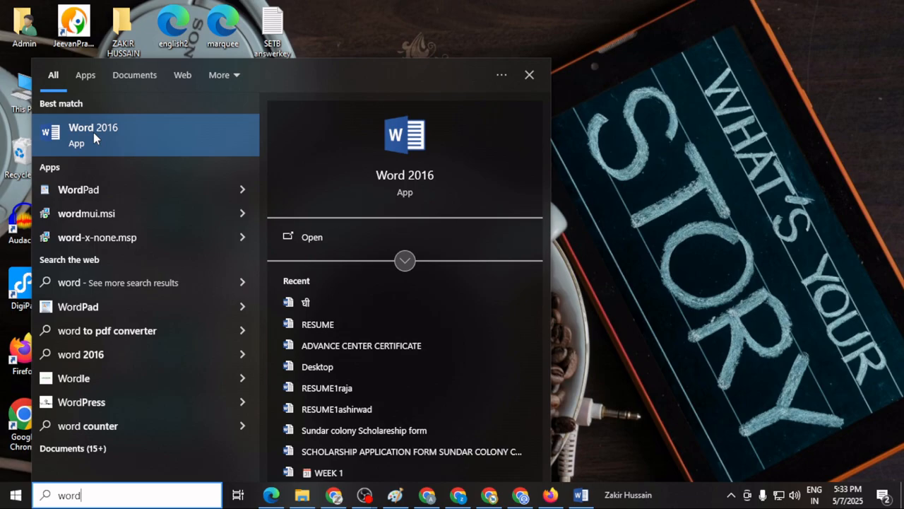
pyautogui.click(94, 136)
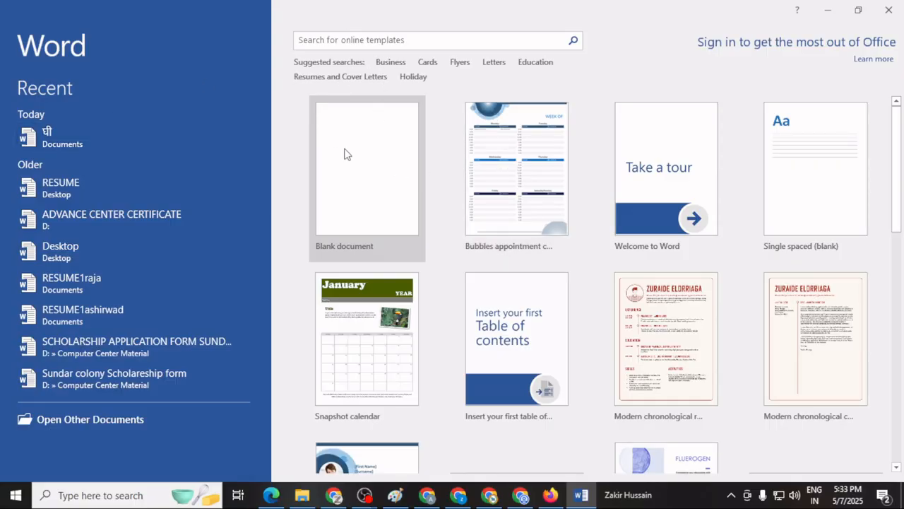
pyautogui.click(345, 154)
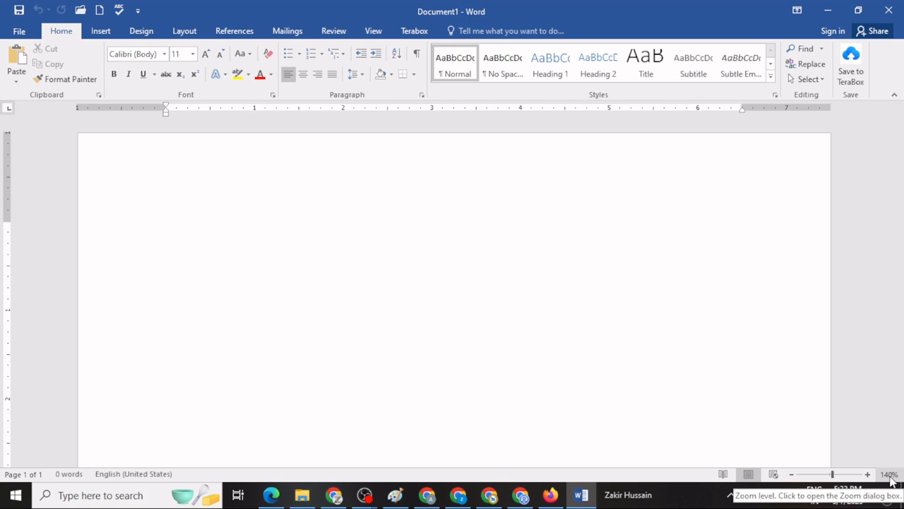
pyautogui.click(793, 474)
pyautogui.click(793, 474)
pyautogui.click(792, 475)
pyautogui.click(793, 475)
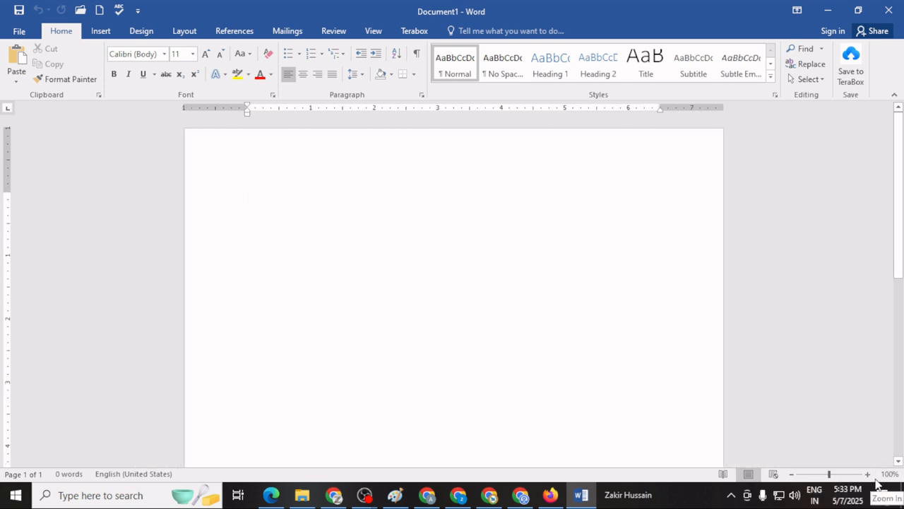
# Look at the built-in table of contents options without inserting one.
pyautogui.click(233, 34)
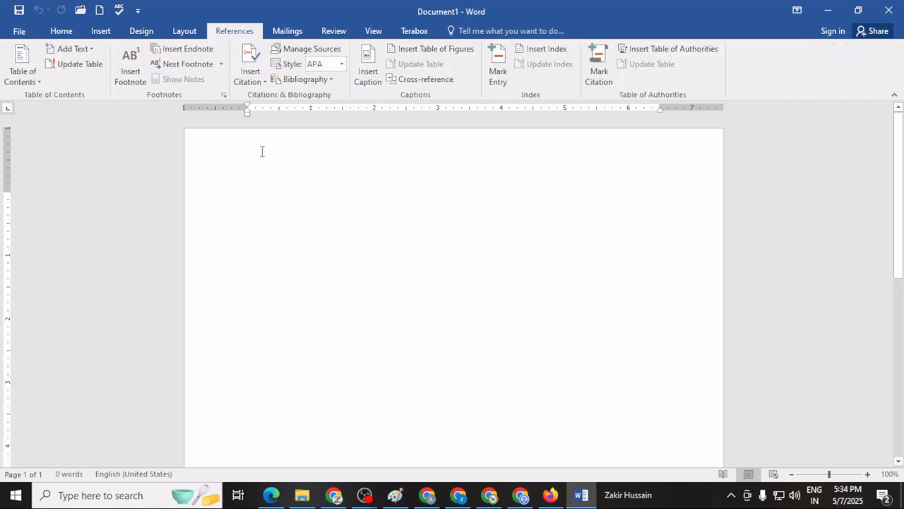
pyautogui.click(28, 84)
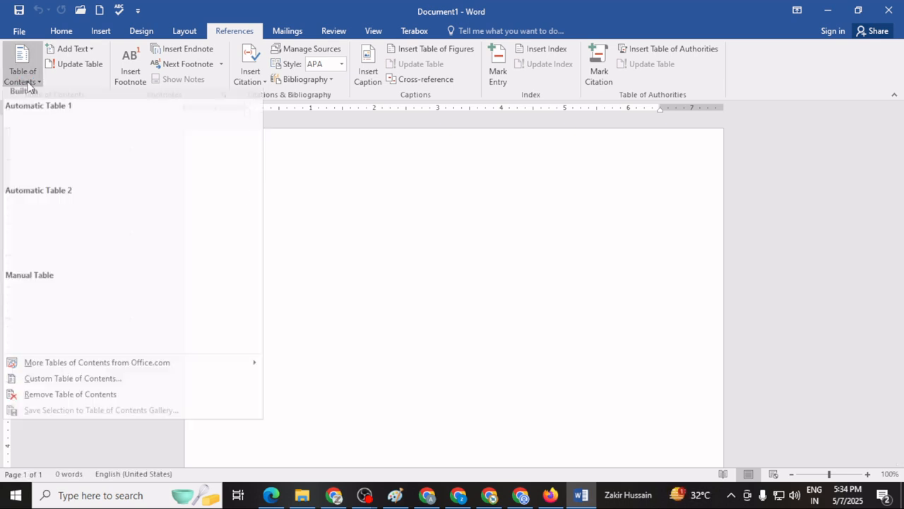
pyautogui.click(317, 188)
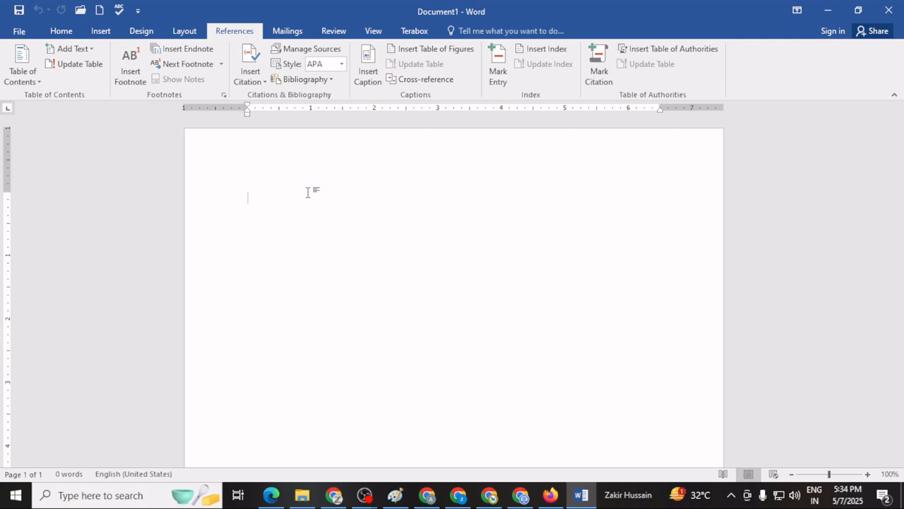
# Generate the default sample paragraphs in the empty document with =rand().
pyautogui.write('=')
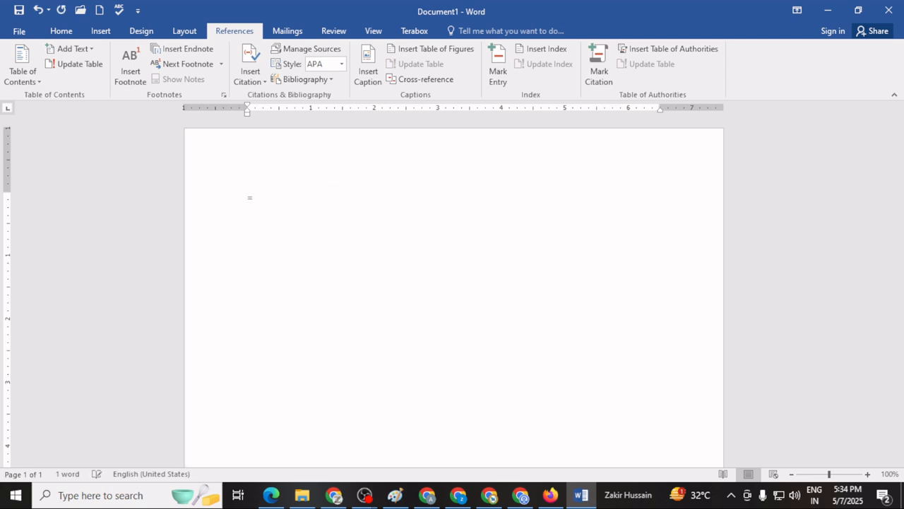
pyautogui.write('rand()')
pyautogui.press('Return')
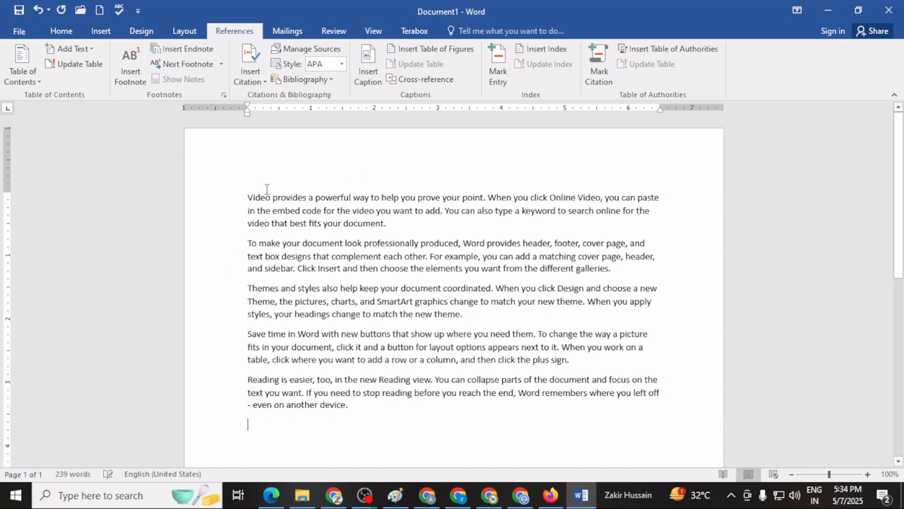
# Generate 30 more sample paragraphs below the last paragraph with =rand(30).
pyautogui.scroll(-2, 409, 383)
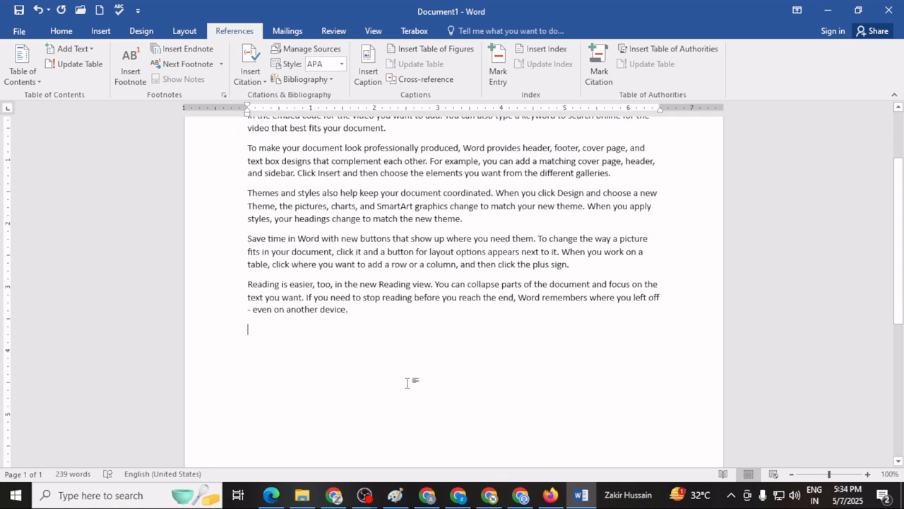
pyautogui.scroll(2, 408, 384)
pyautogui.scroll(-2, 408, 383)
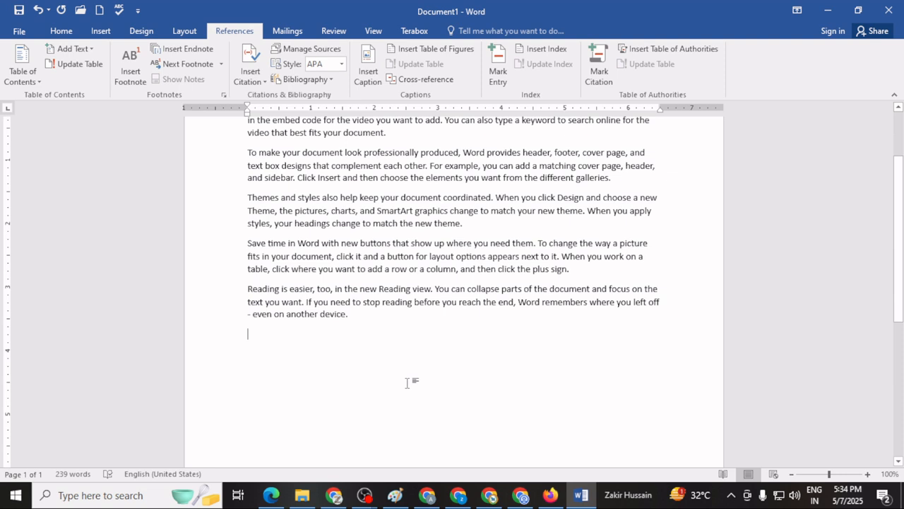
pyautogui.scroll(2, 408, 383)
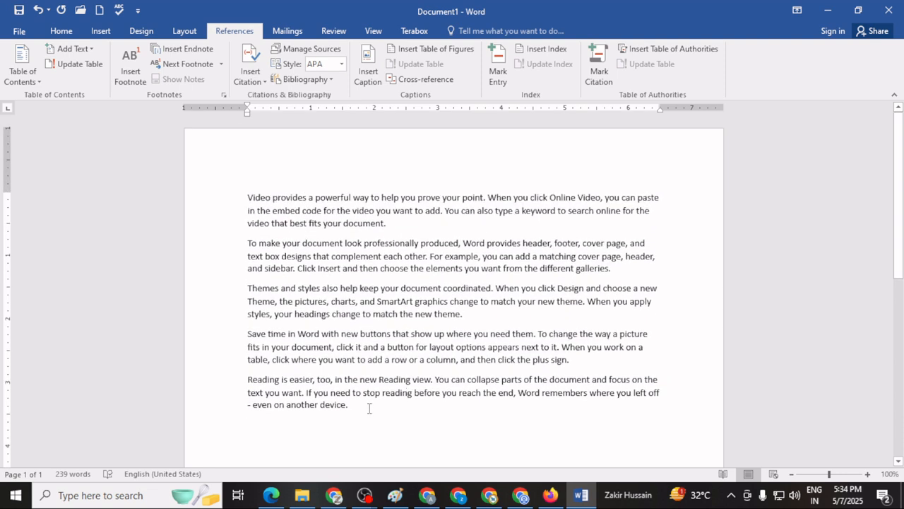
pyautogui.click(369, 409)
pyautogui.press('Return')
pyautogui.write('=')
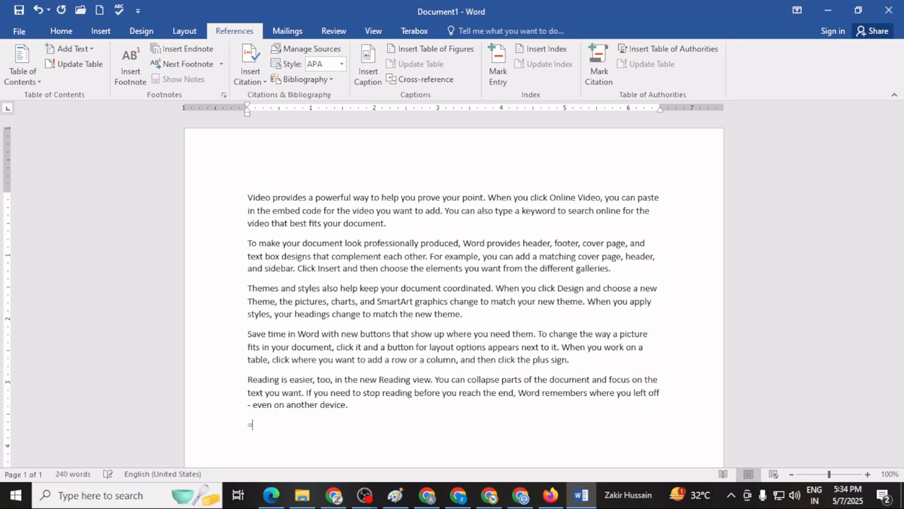
pyautogui.write('rand(')
pyautogui.write('30)')
pyautogui.press('Return')
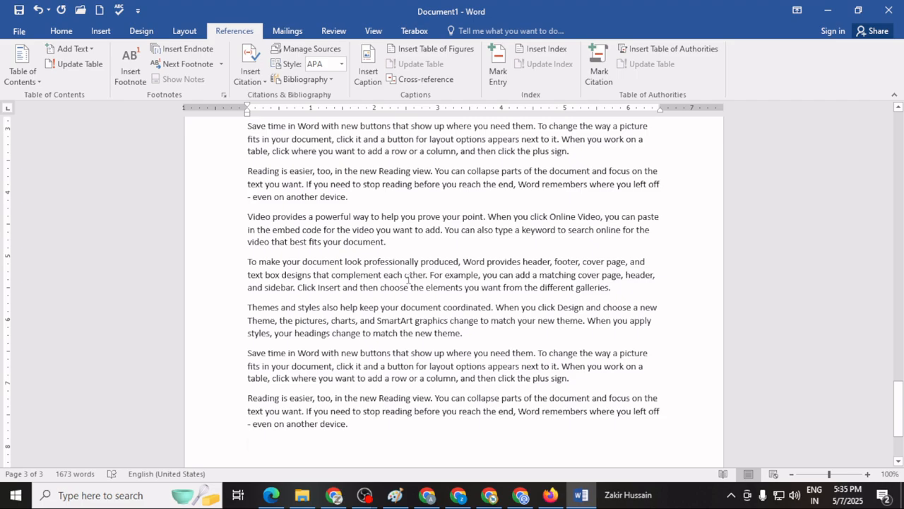
# Apply the Heading 1 style to the words "Video provides a powerful" at the start of the document.
pyautogui.scroll(15, 408, 279)
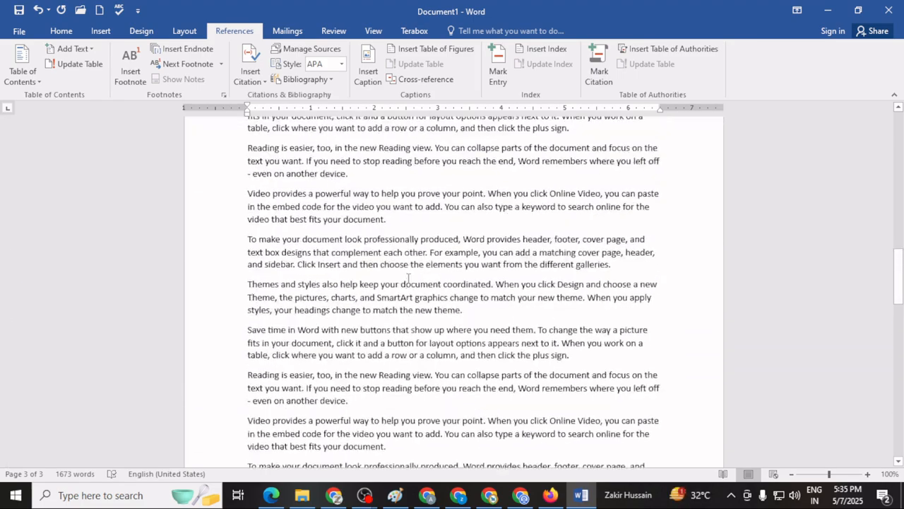
pyautogui.scroll(15, 408, 279)
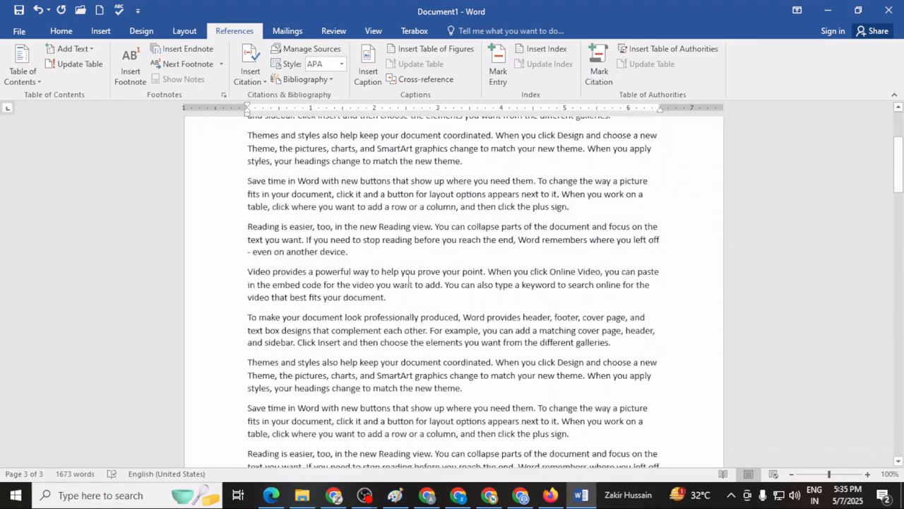
pyautogui.scroll(10, 408, 279)
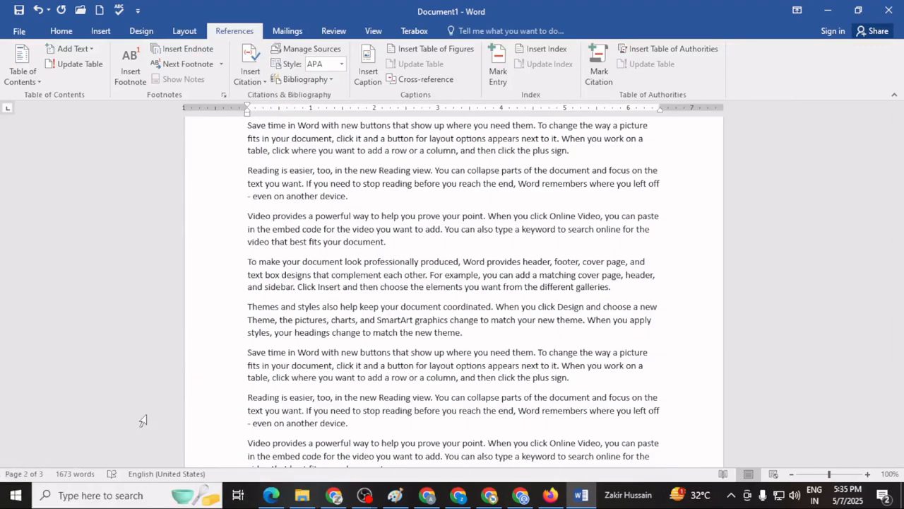
pyautogui.scroll(6, 424, 318)
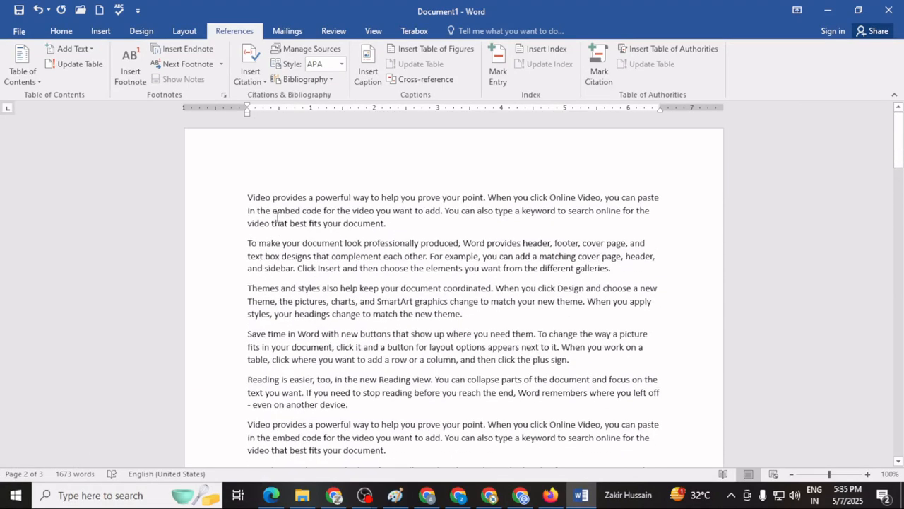
pyautogui.click(247, 197)
pyautogui.moveTo(246, 197); pyautogui.dragTo(351, 191)
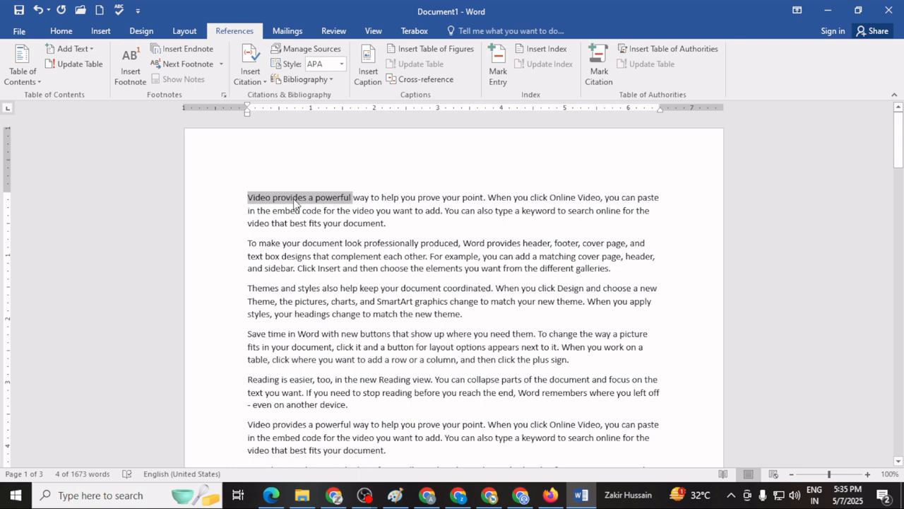
pyautogui.click(57, 33)
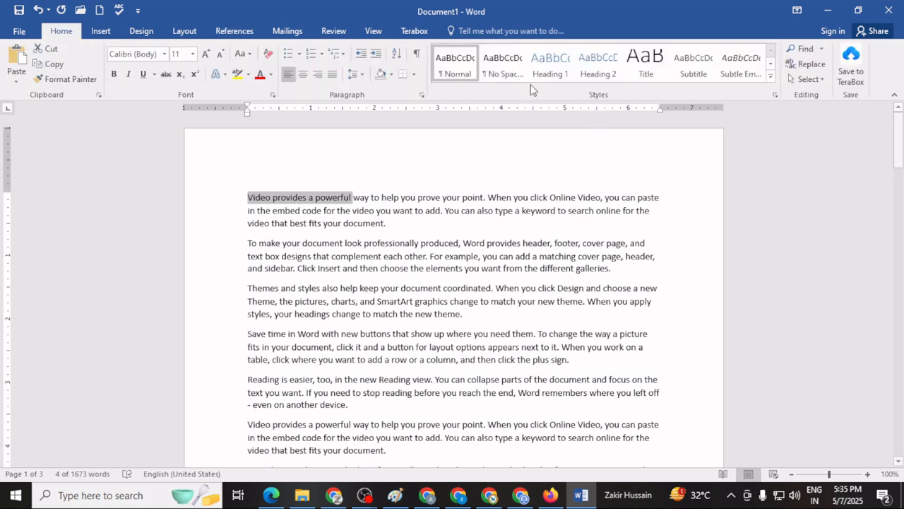
pyautogui.click(555, 73)
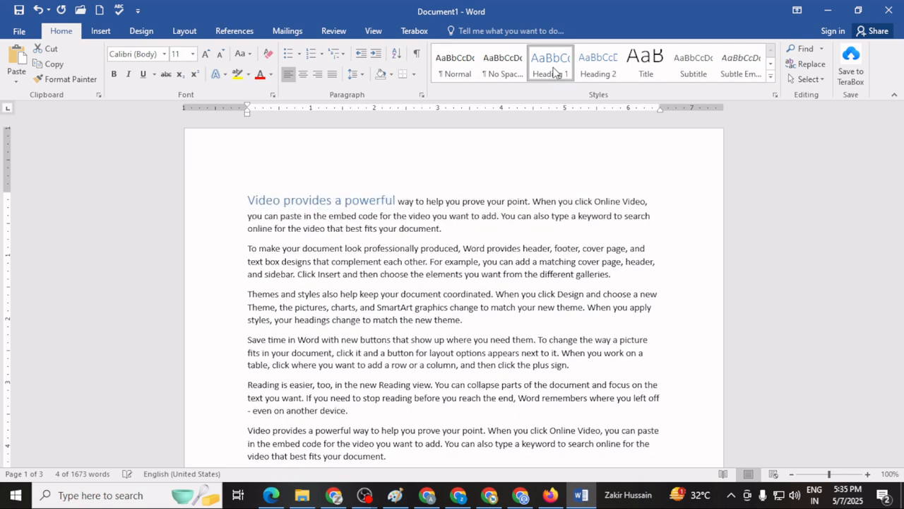
# Apply the Heading 2 style to the words "Save time in Word with new" in a paragraph lower on page 1.
pyautogui.scroll(-3, 397, 383)
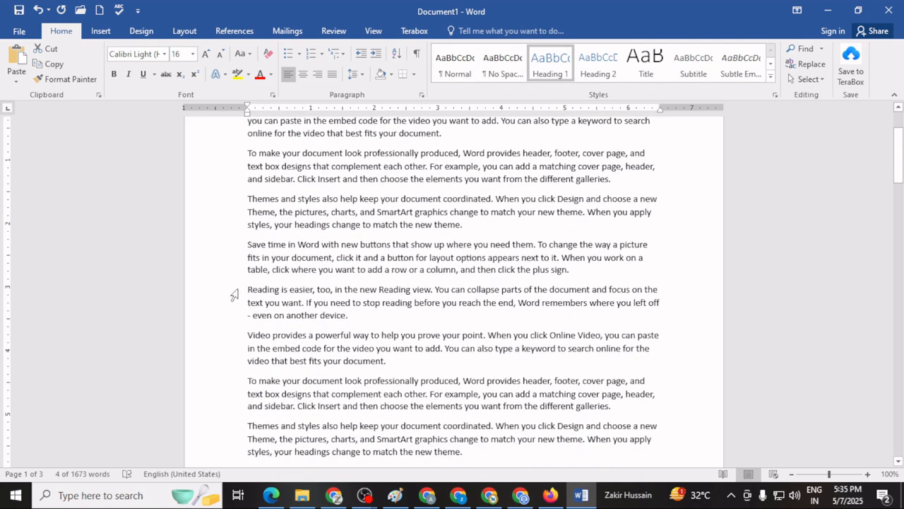
pyautogui.scroll(-6, 316, 423)
pyautogui.scroll(1, 316, 422)
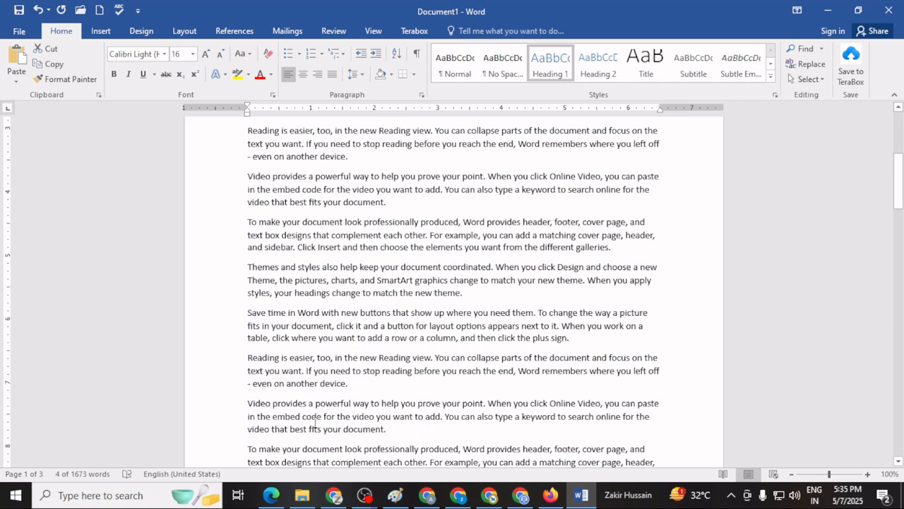
pyautogui.scroll(-3, 315, 422)
pyautogui.scroll(2, 315, 422)
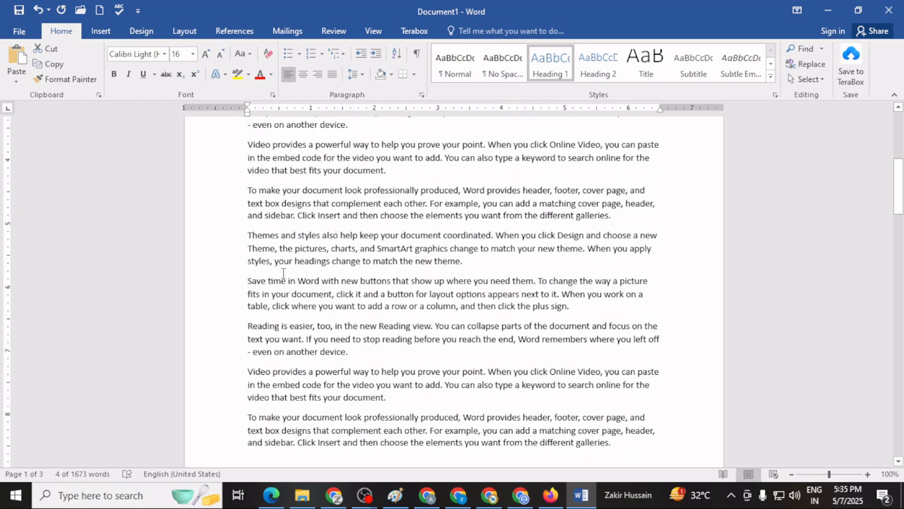
pyautogui.moveTo(267, 280); pyautogui.dragTo(358, 281)
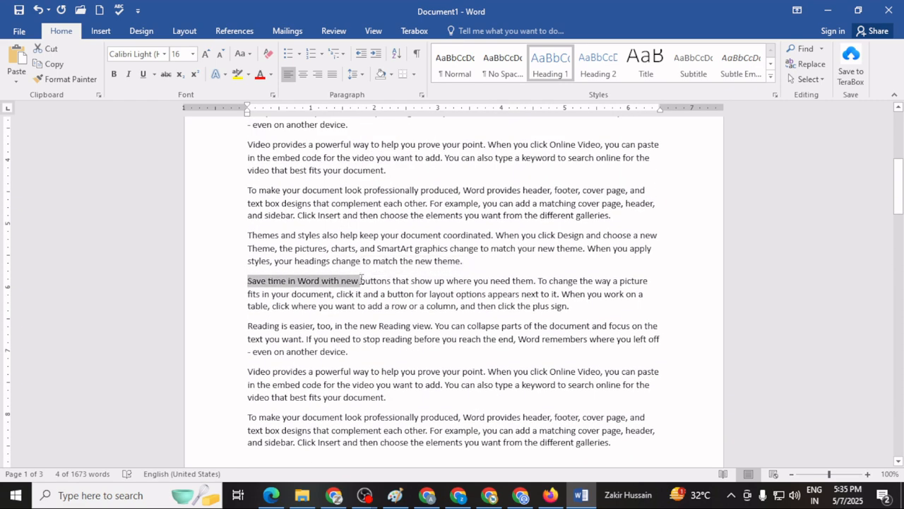
pyautogui.click(599, 65)
# Apply the Heading 3 style to the words "To make your document" in the last paragraph of page 1.
pyautogui.scroll(-3, 413, 303)
pyautogui.scroll(-2, 412, 302)
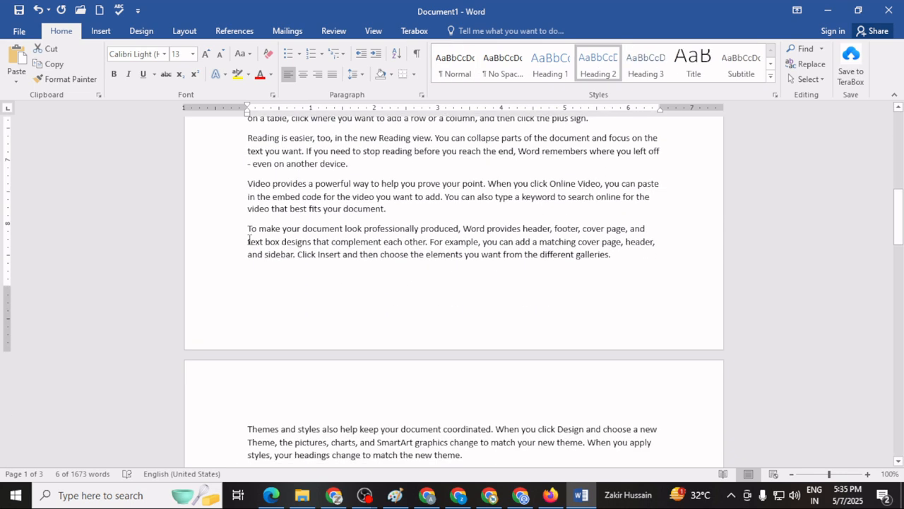
pyautogui.moveTo(247, 228); pyautogui.dragTo(344, 228)
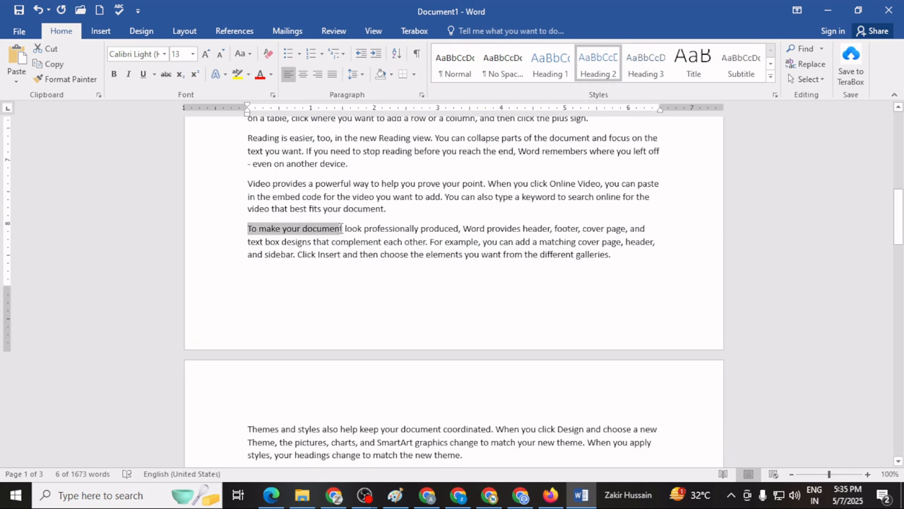
pyautogui.click(642, 71)
# Add several blank lines above the "Video provides a powerful" heading at the beginning of the document.
pyautogui.scroll(15, 553, 316)
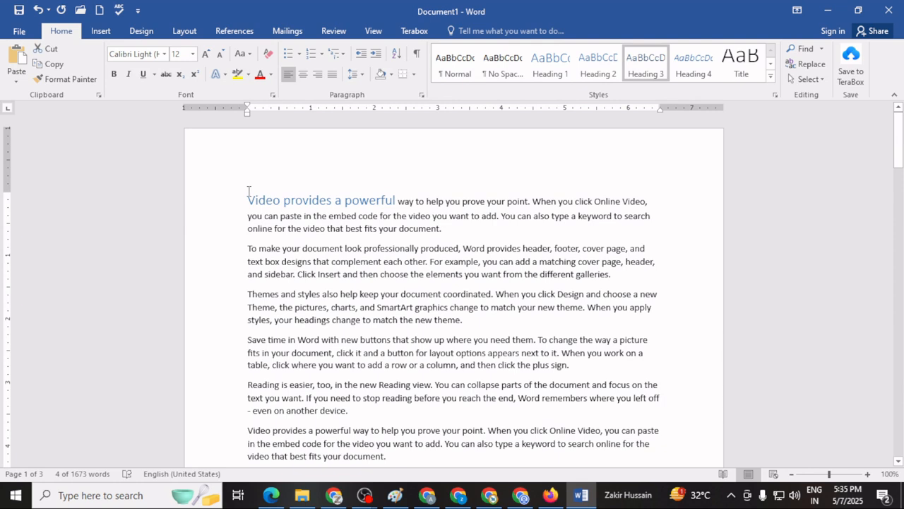
pyautogui.click(248, 200)
pyautogui.press('Return')
pyautogui.press('Return')
pyautogui.press('Return')
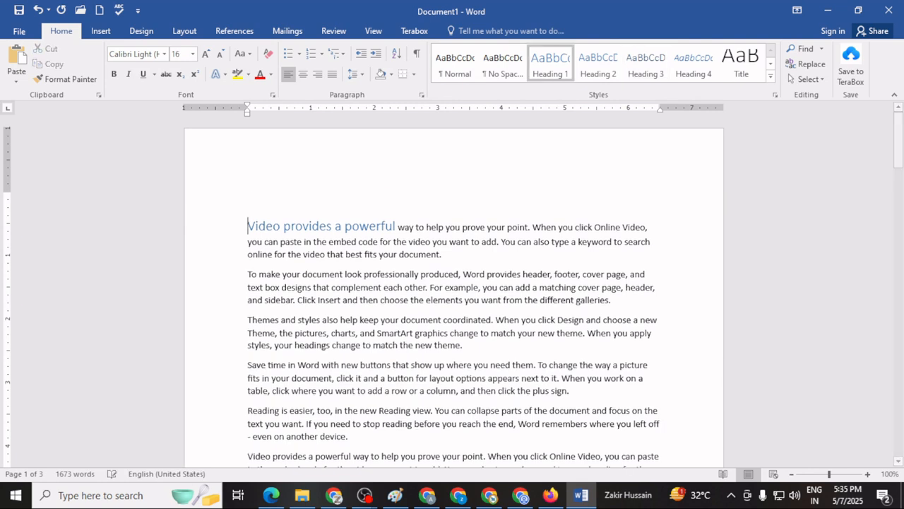
pyautogui.press('Return')
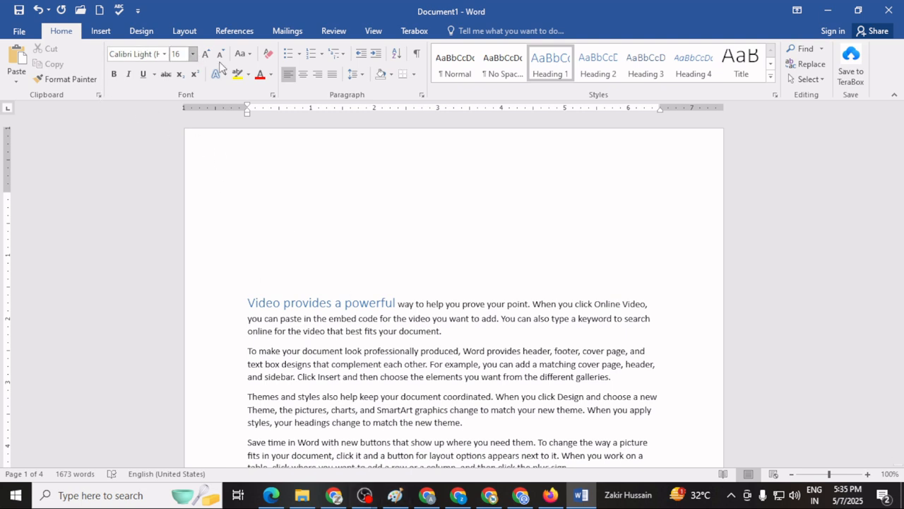
# Insert the built-in Automatic Table 1 table of contents above the first heading.
pyautogui.click(236, 31)
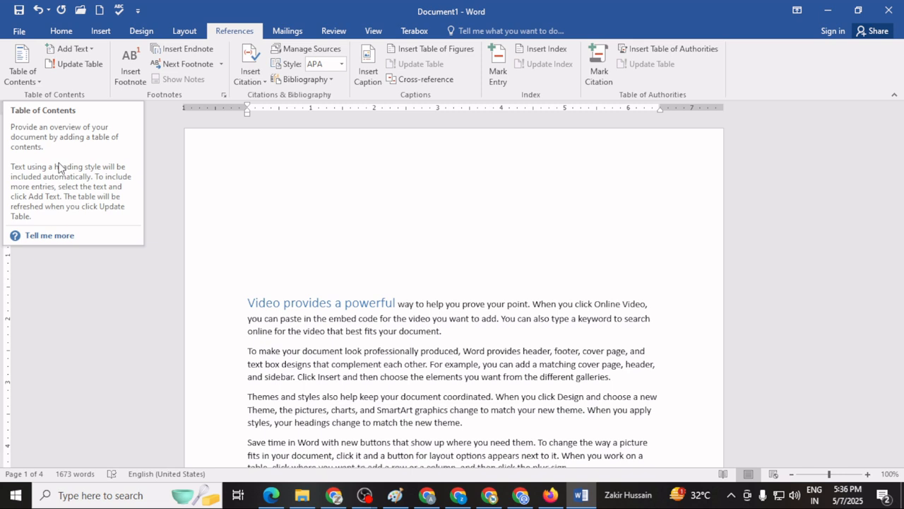
pyautogui.click(21, 82)
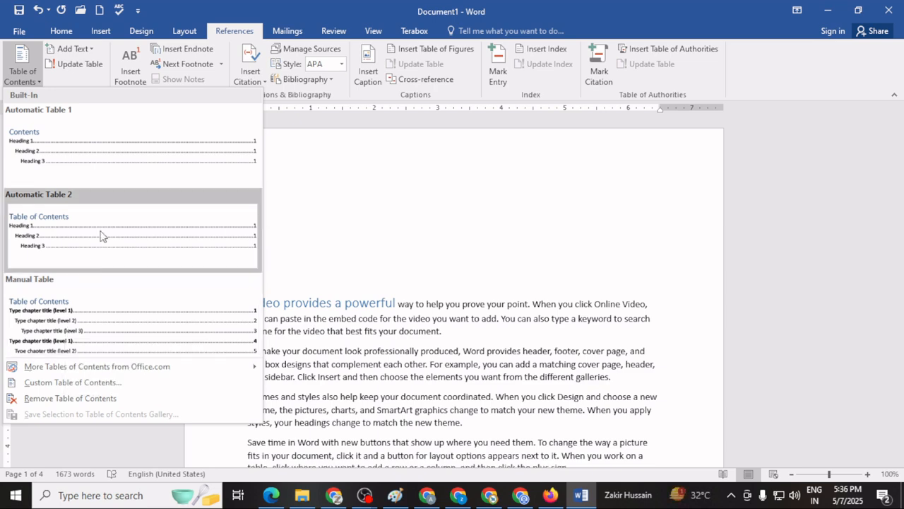
pyautogui.click(88, 155)
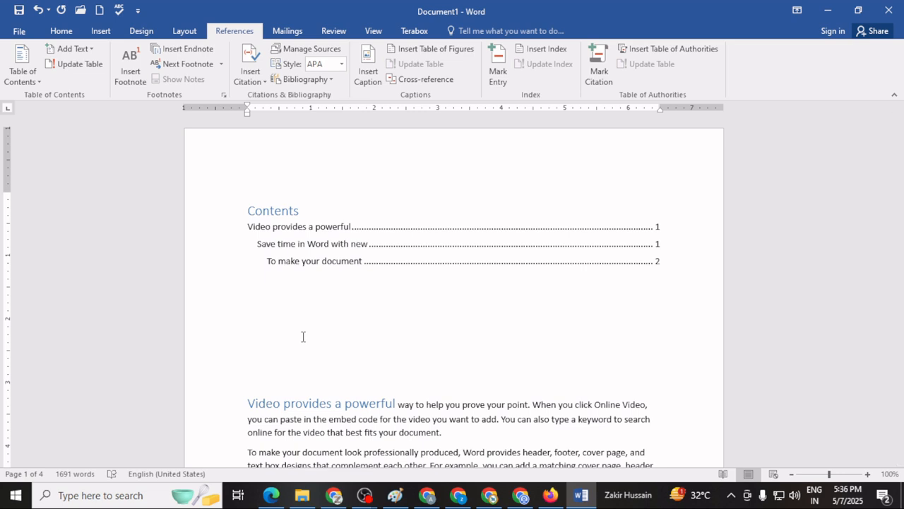
# Add the text "CTRL+Enter" below the table of contents and insert a page break to move the body text to page 2.
pyautogui.write('CTRL+Enter')
pyautogui.hotkey('ctrl', 'Return')
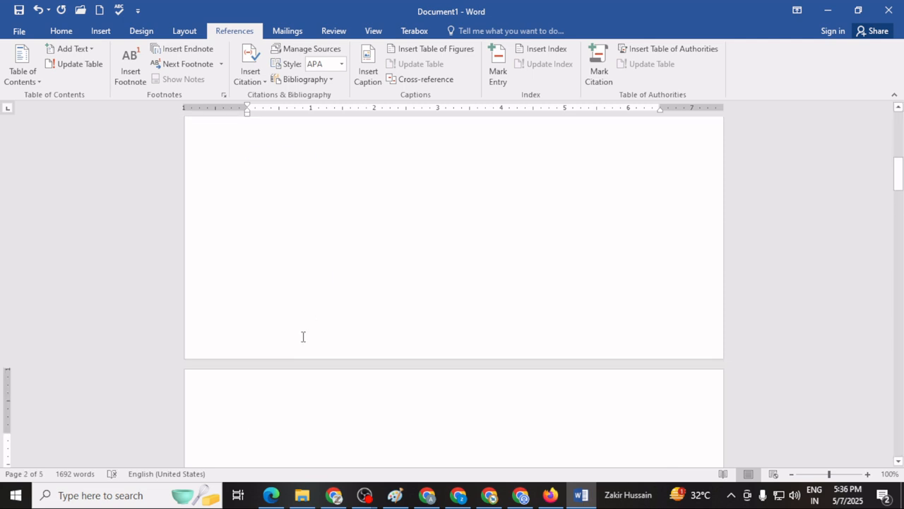
pyautogui.scroll(7, 311, 330)
pyautogui.scroll(-6, 311, 330)
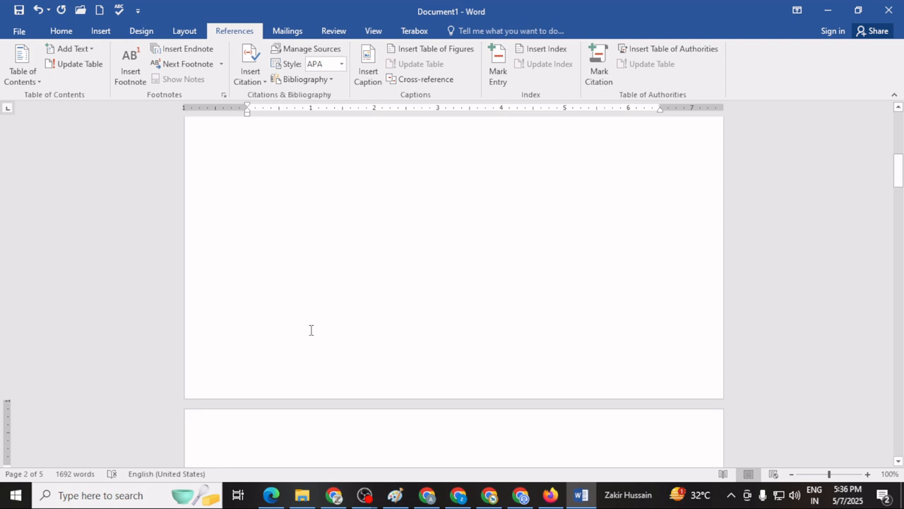
pyautogui.scroll(-6, 310, 329)
pyautogui.scroll(7, 311, 330)
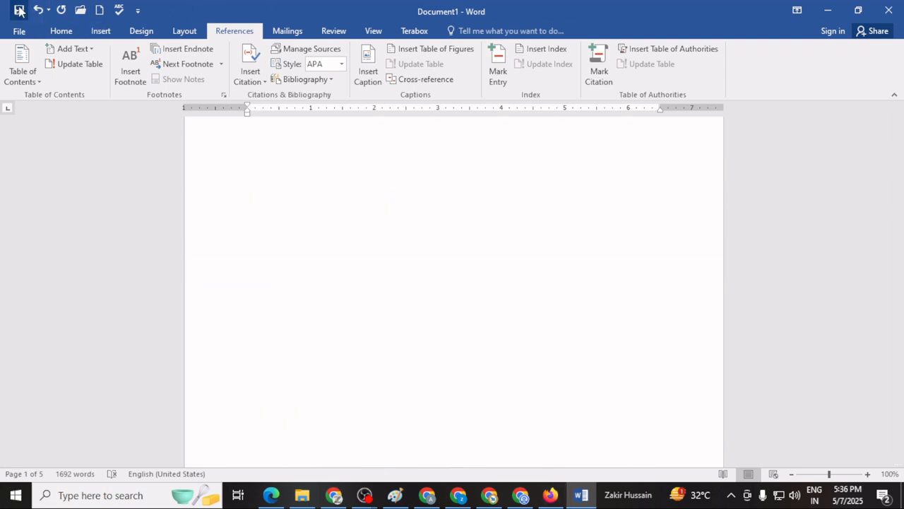
pyautogui.click(19, 10)
pyautogui.click(25, 30)
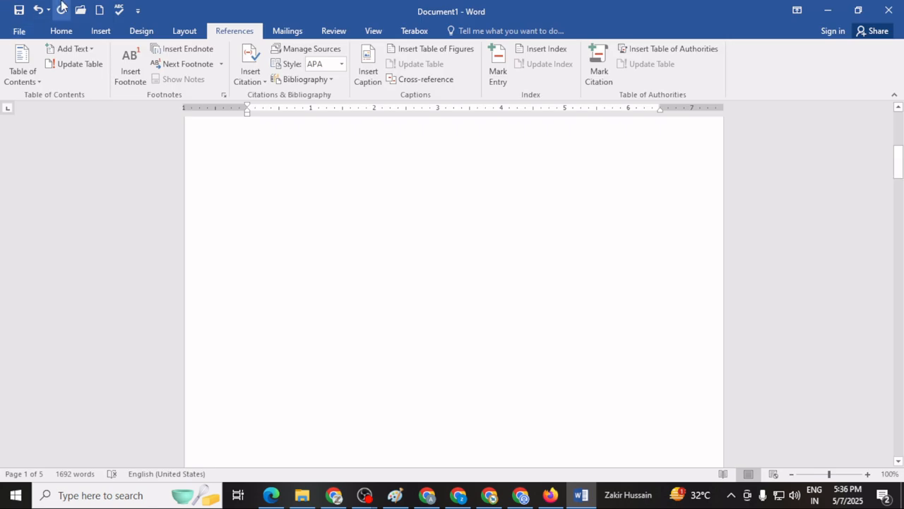
# Update the table of contents using the option that updates page numbers only.
pyautogui.scroll(9, 371, 234)
pyautogui.scroll(-1, 372, 233)
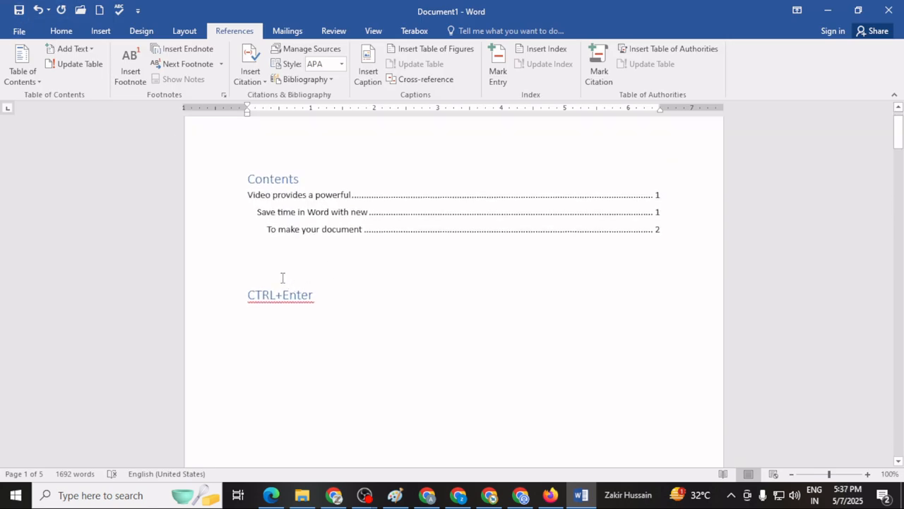
pyautogui.click(274, 255)
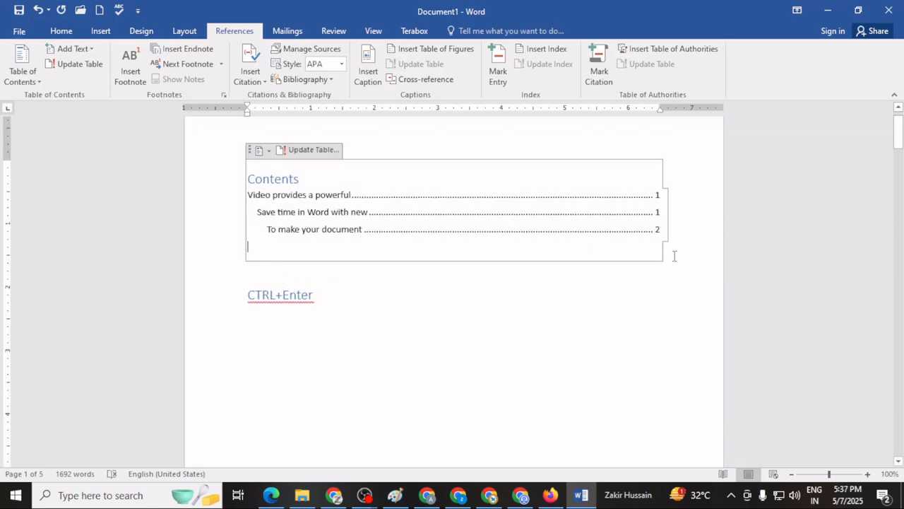
pyautogui.click(566, 298)
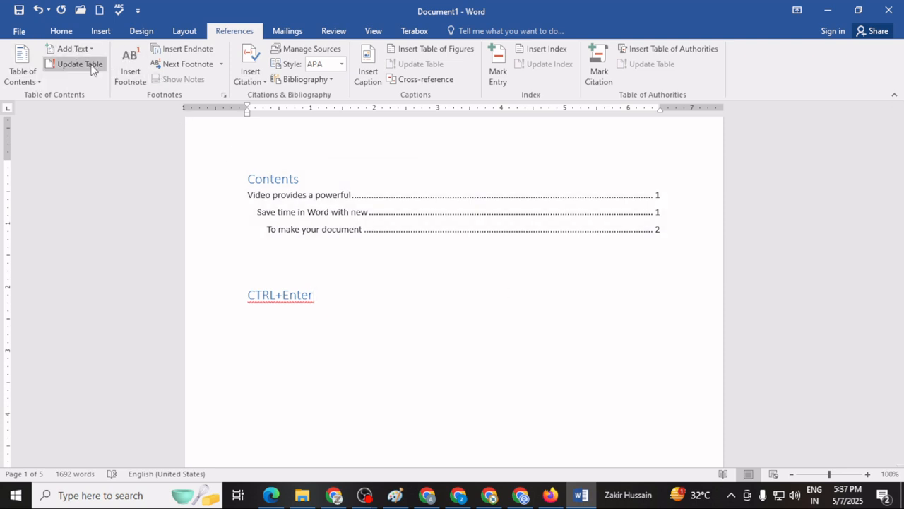
pyautogui.click(92, 67)
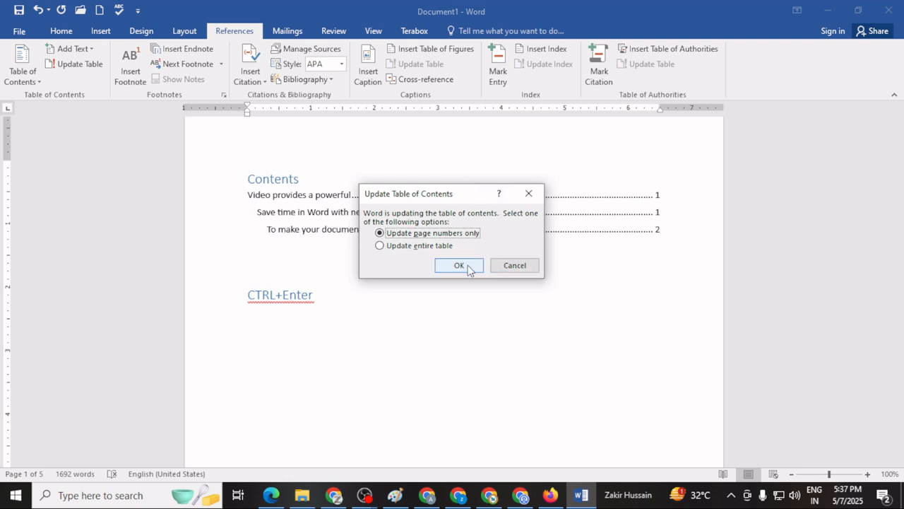
pyautogui.click(426, 247)
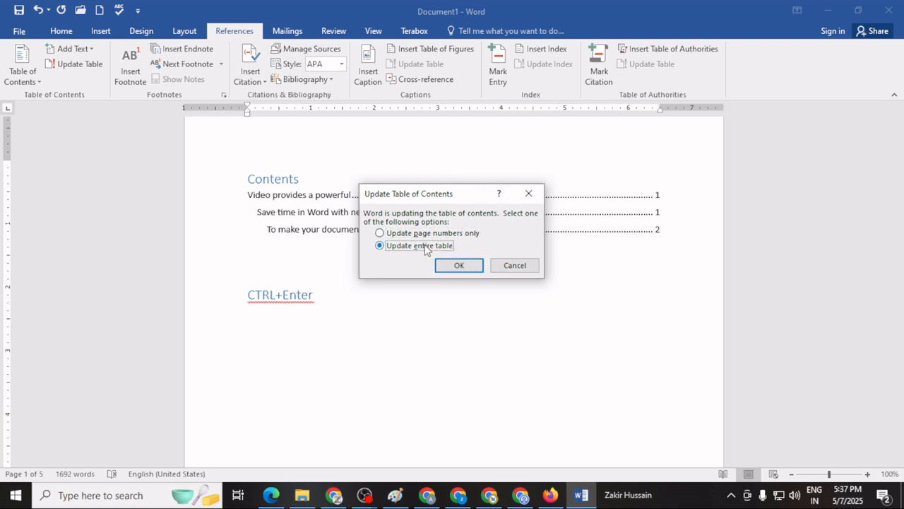
pyautogui.click(425, 234)
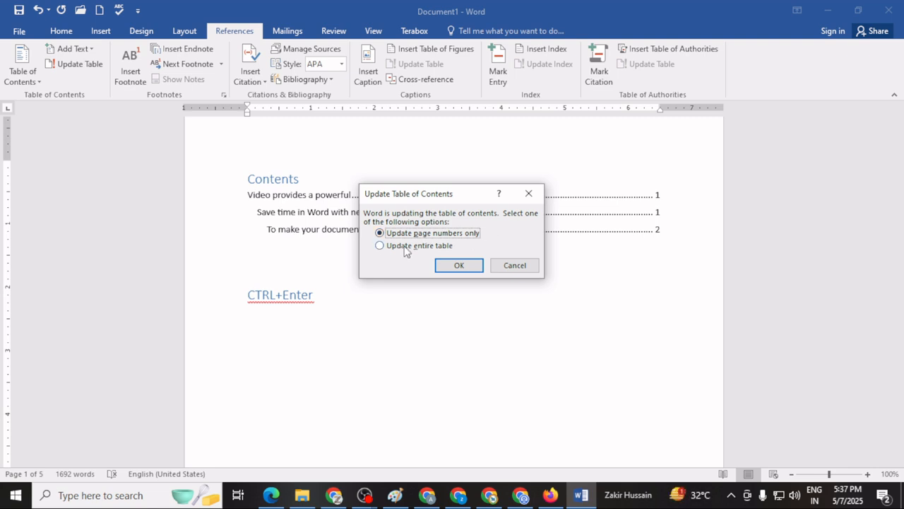
pyautogui.click(406, 252)
pyautogui.click(422, 235)
pyautogui.click(453, 269)
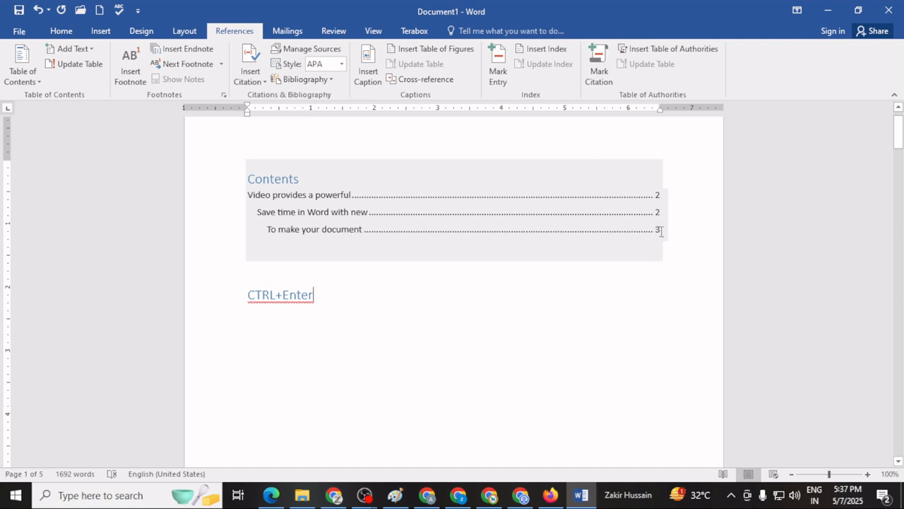
# Push the paragraph beginning with the "Save time in Word with new" heading from page 2 onto page 3.
pyautogui.scroll(-8, 583, 361)
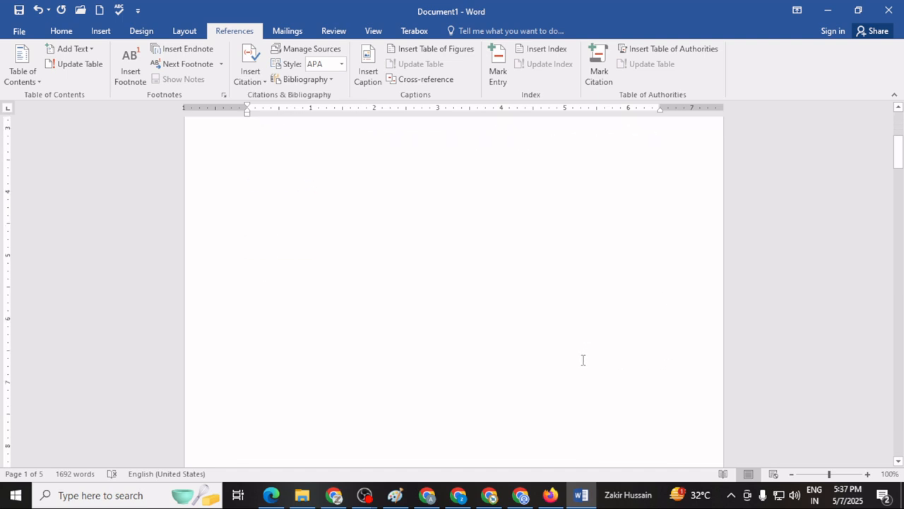
pyautogui.scroll(-12, 582, 357)
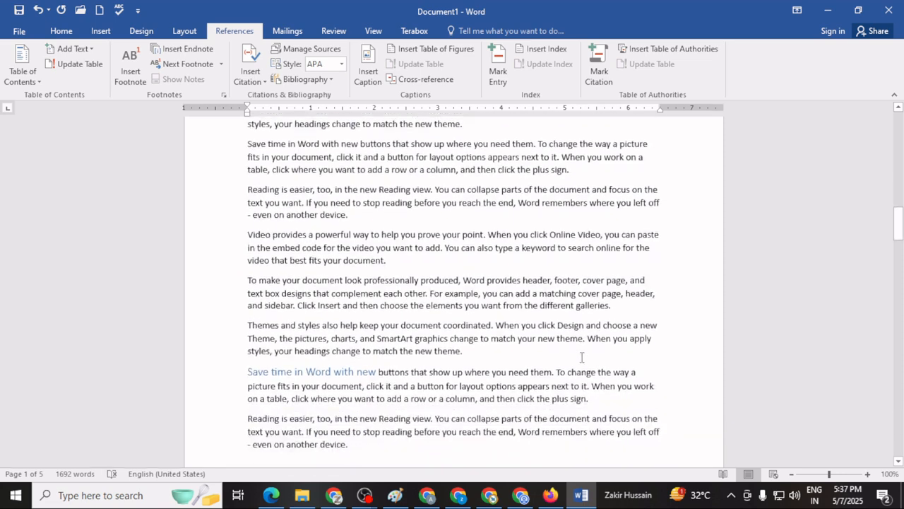
pyautogui.scroll(-1, 582, 356)
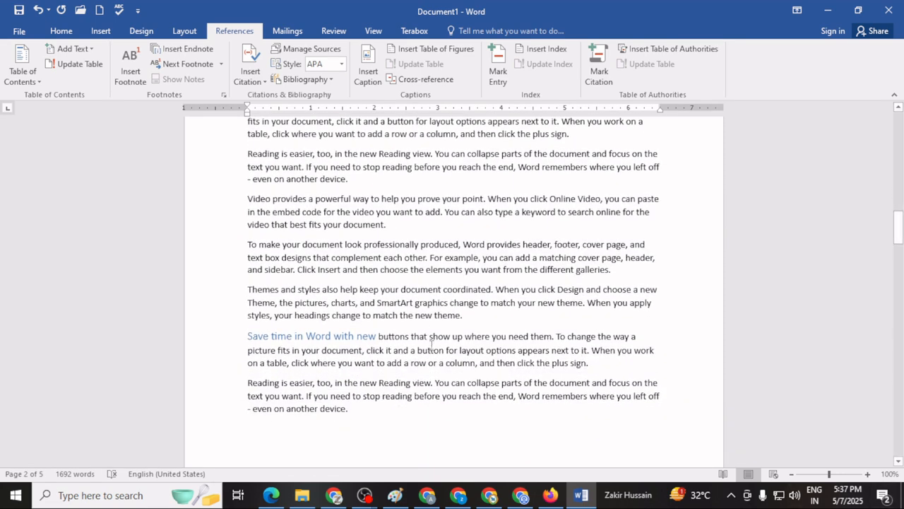
pyautogui.click(245, 336)
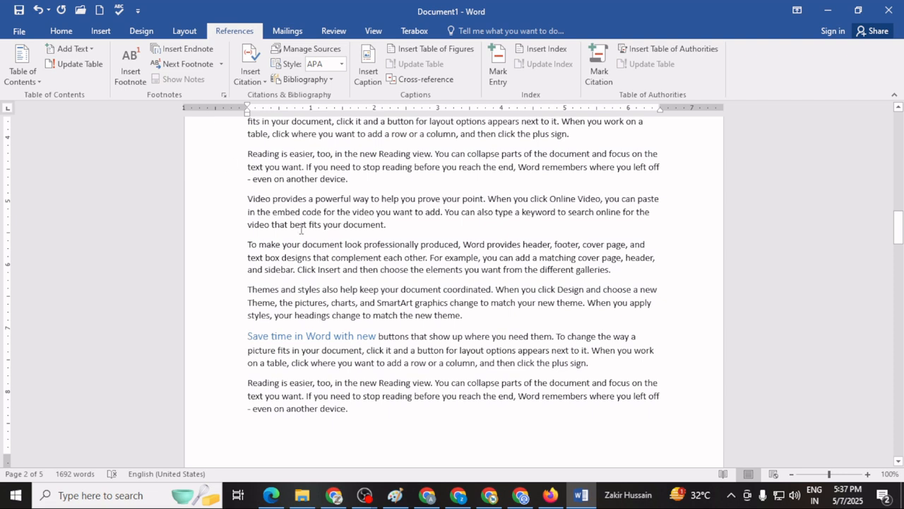
pyautogui.press('Return')
pyautogui.press('Return')
pyautogui.press('Return')
pyautogui.press('Return')
pyautogui.press('Return')
pyautogui.press('Return')
pyautogui.press('Return')
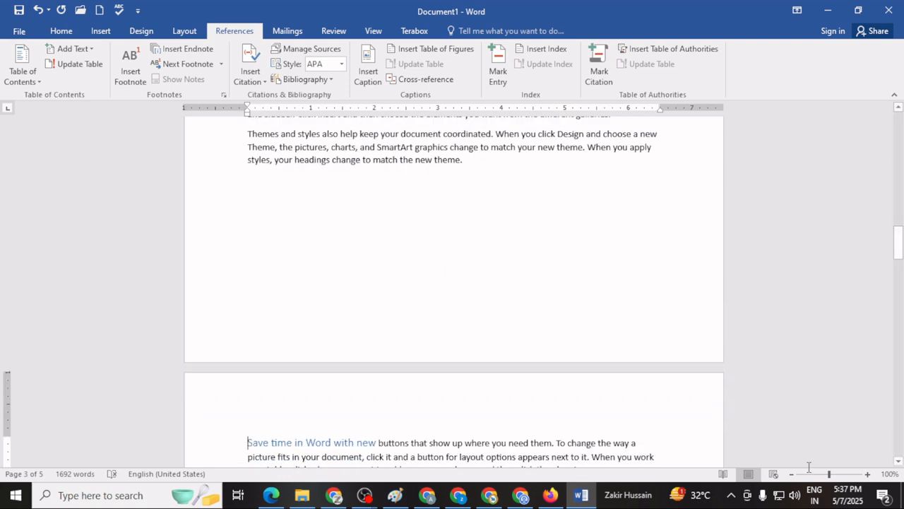
# Refresh only the page numbers in the table of contents to reflect the moved "Save time in Word with new" heading.
pyautogui.scroll(6, 422, 167)
pyautogui.scroll(15, 423, 167)
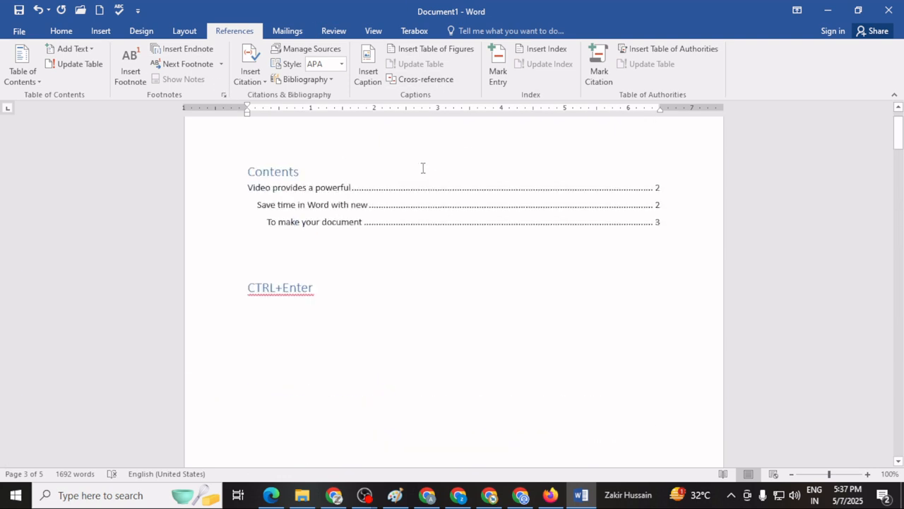
pyautogui.click(424, 319)
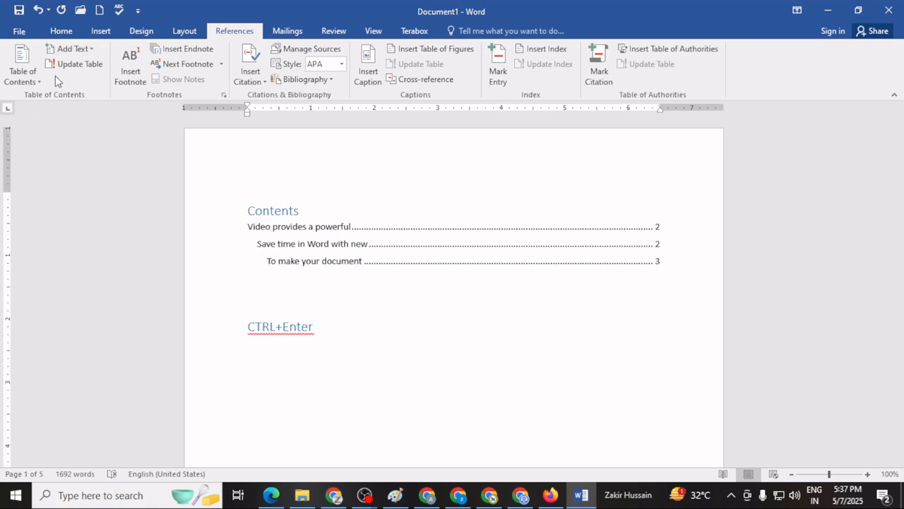
pyautogui.click(75, 63)
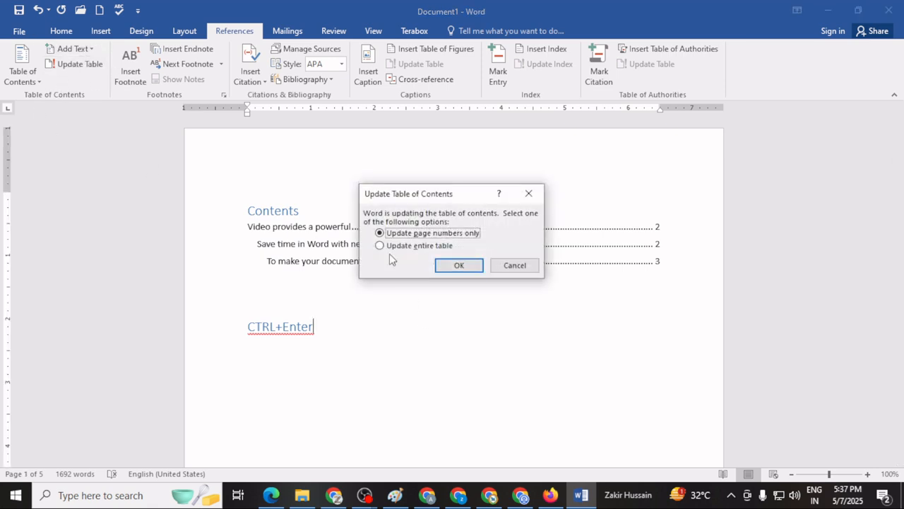
pyautogui.click(460, 266)
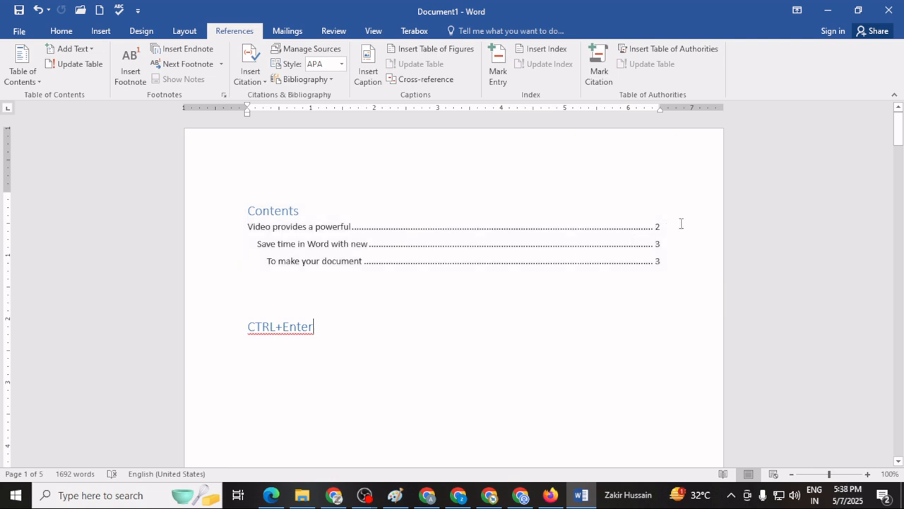
pyautogui.click(649, 306)
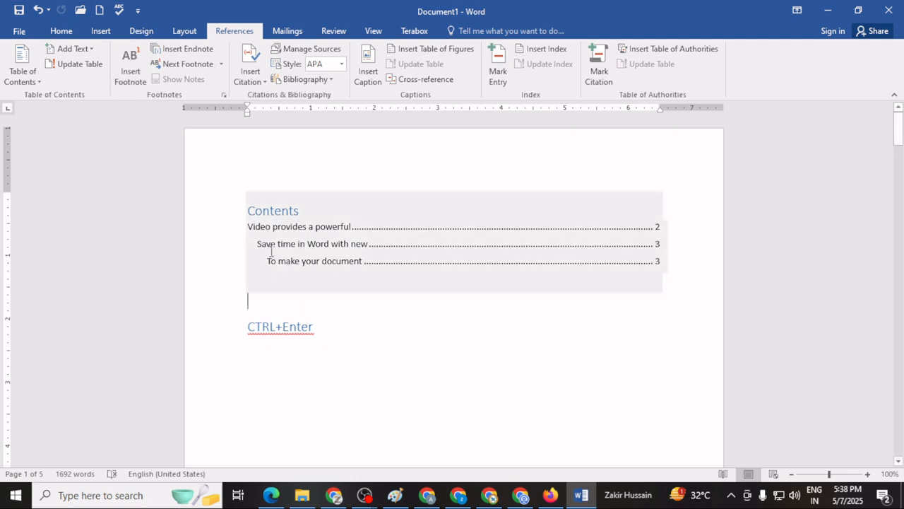
# Insert a footnote for the word "document" in the second paragraph of page 2.
pyautogui.scroll(-10, 271, 251)
pyautogui.scroll(-8, 271, 252)
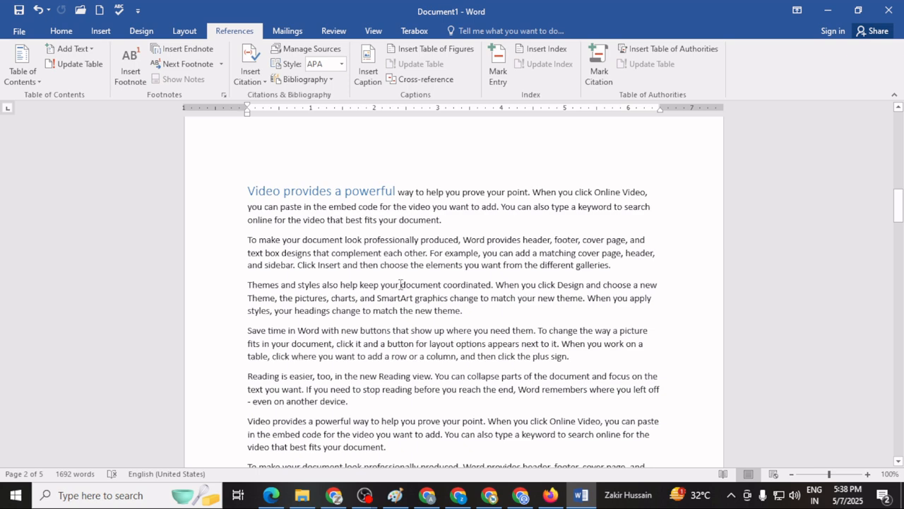
pyautogui.moveTo(401, 284); pyautogui.dragTo(428, 281)
pyautogui.click(493, 329)
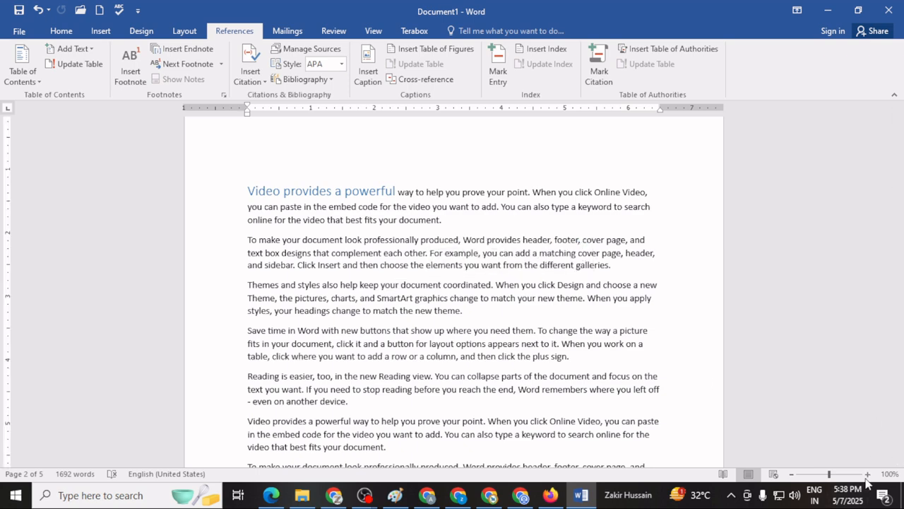
pyautogui.click(867, 475)
pyautogui.click(867, 475)
pyautogui.click(867, 475)
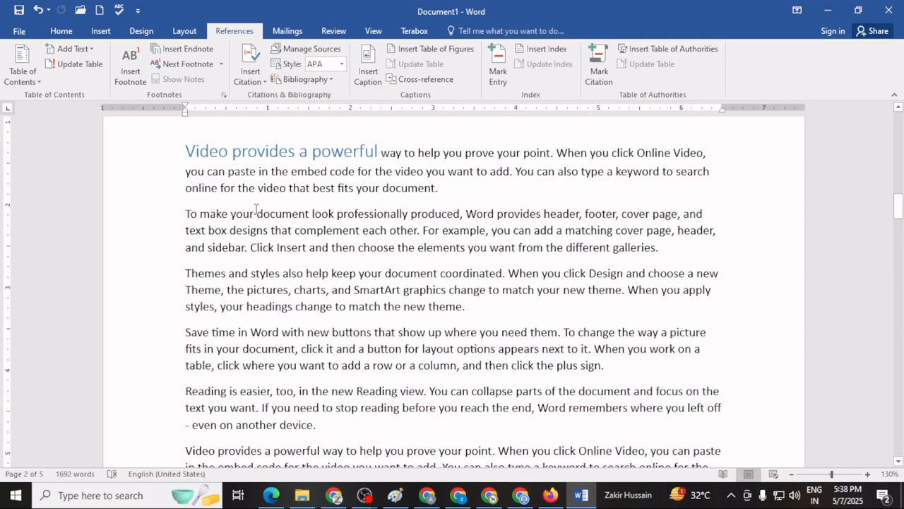
pyautogui.moveTo(257, 213); pyautogui.dragTo(311, 213)
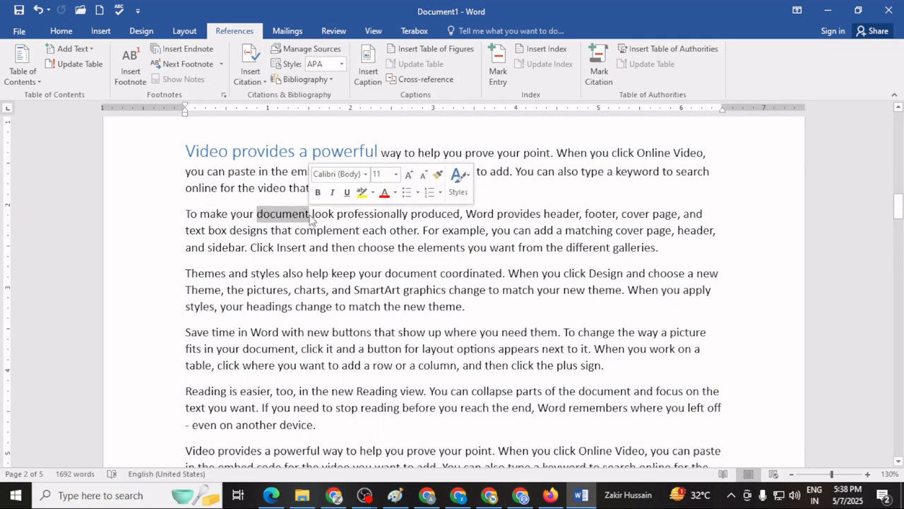
pyautogui.click(131, 79)
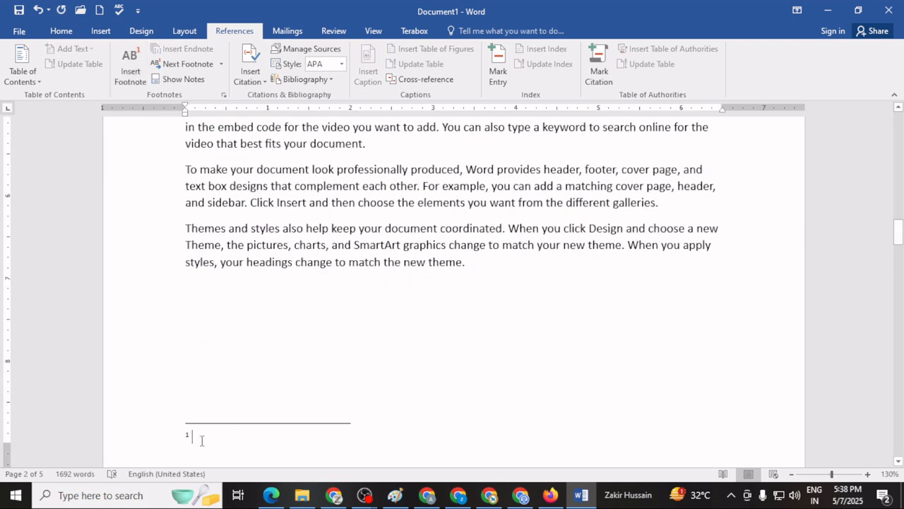
# Enter "File, Tex" as the text of the first footnote at the foot of page 2.
pyautogui.scroll(7, 332, 297)
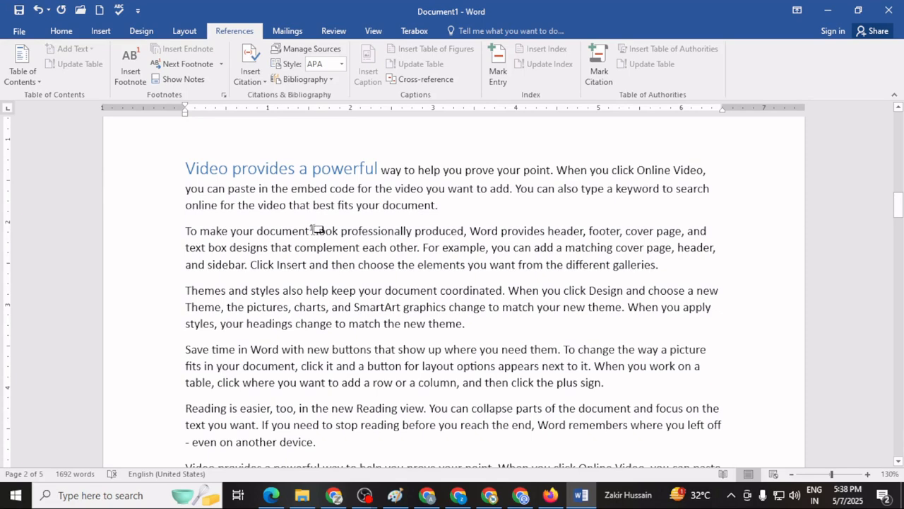
pyautogui.scroll(-1, 318, 318)
pyautogui.scroll(-8, 319, 318)
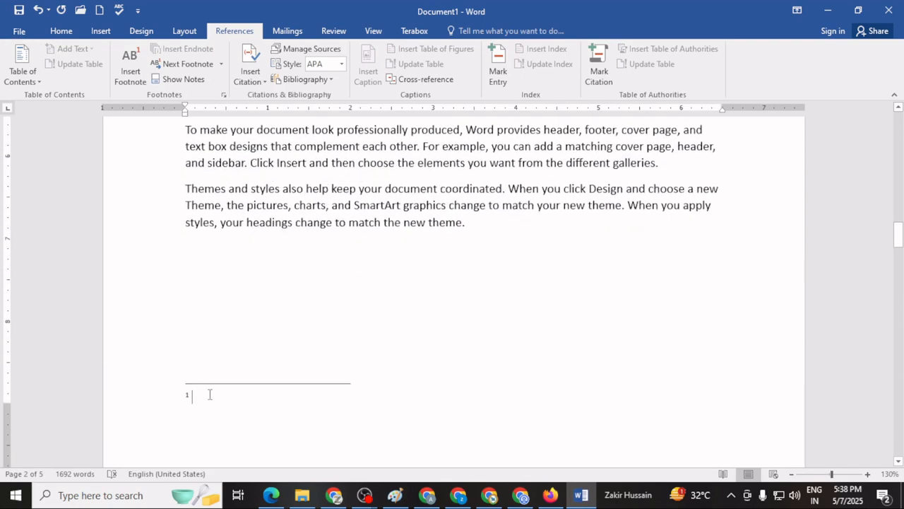
pyautogui.scroll(8, 339, 328)
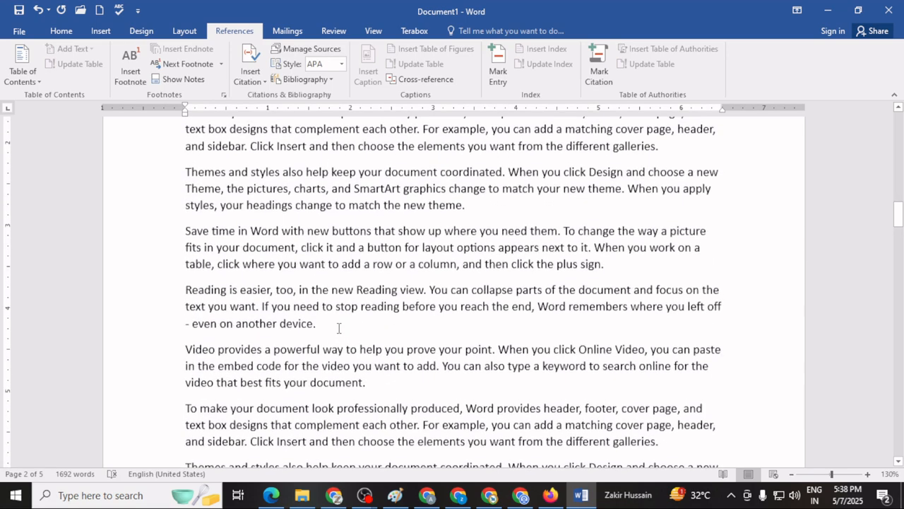
pyautogui.scroll(-8, 338, 329)
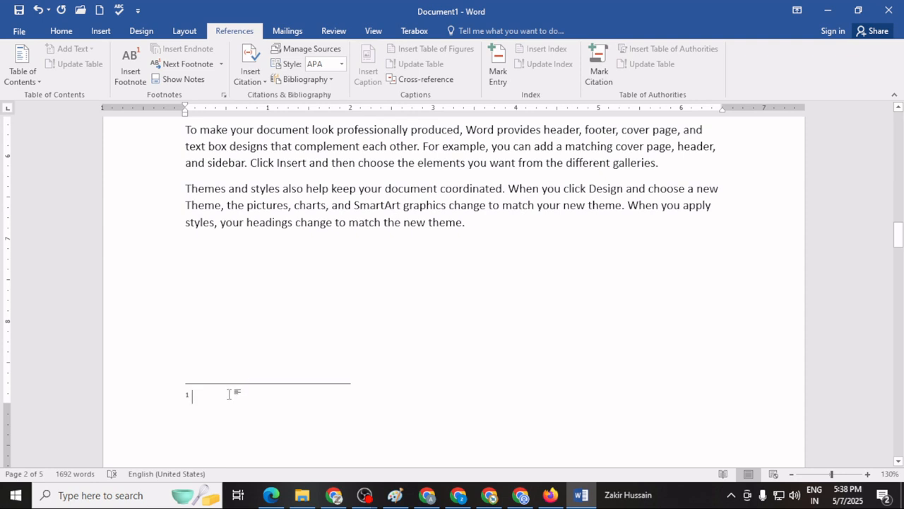
pyautogui.write('File')
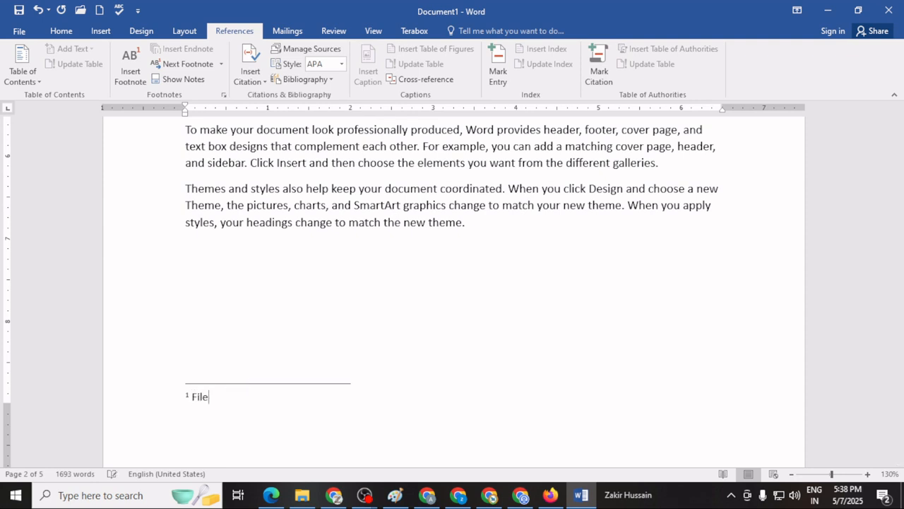
pyautogui.write(', Text')
# Insert a footnote for the word "Video" at the start of the "Video provides a powerful way" paragraph lower on page 2.
pyautogui.scroll(10, 311, 323)
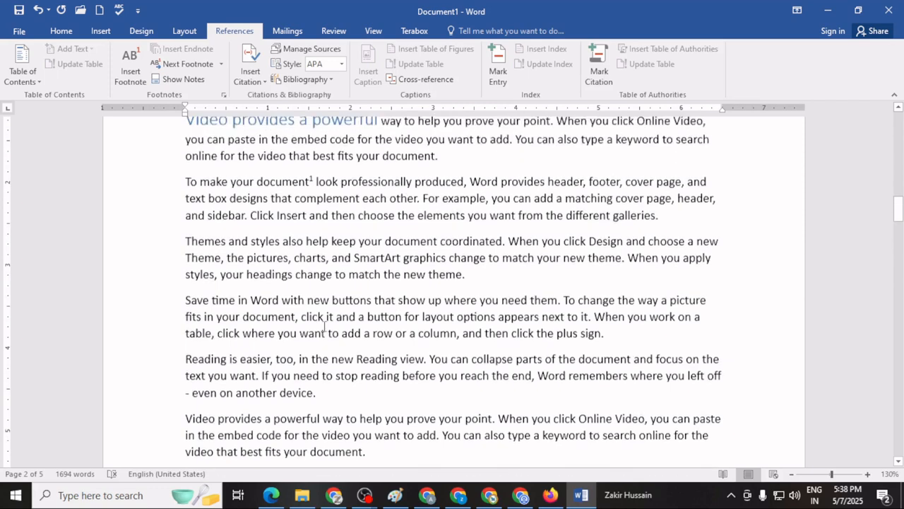
pyautogui.scroll(-2, 325, 326)
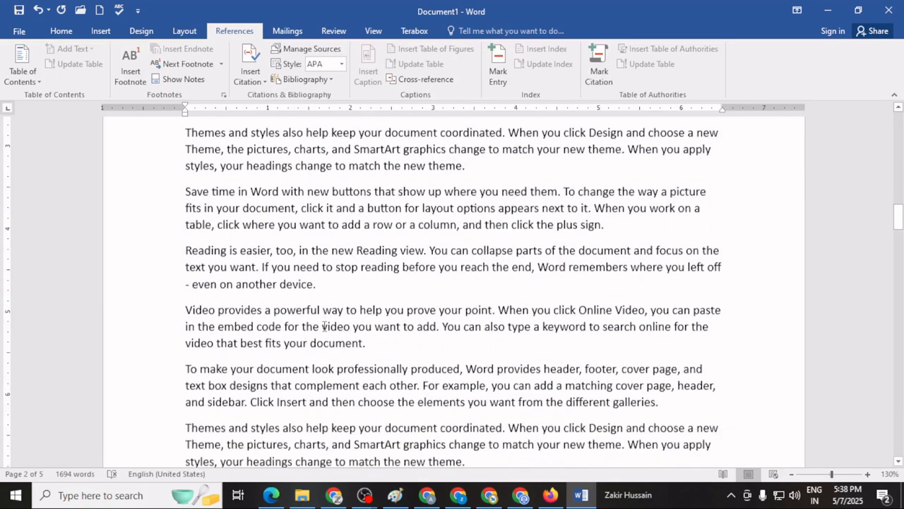
pyautogui.scroll(-2, 325, 326)
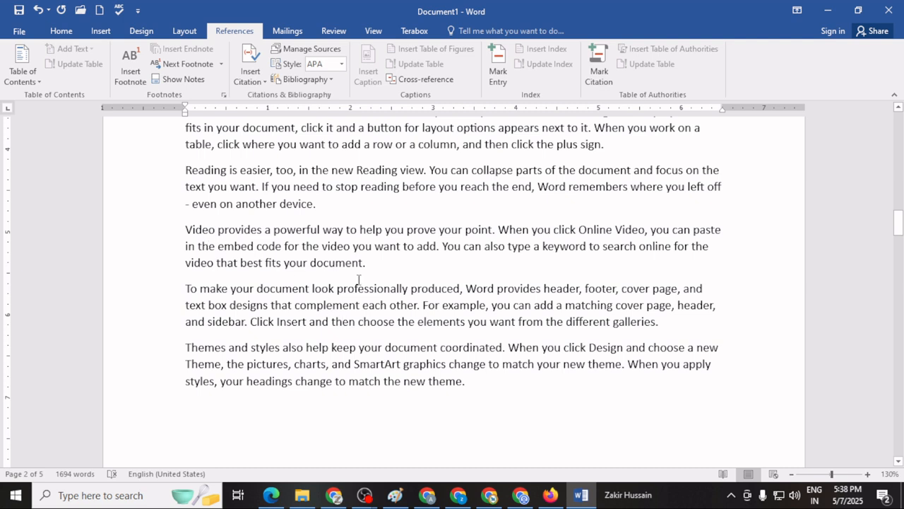
pyautogui.moveTo(185, 229); pyautogui.dragTo(216, 229)
pyautogui.click(134, 78)
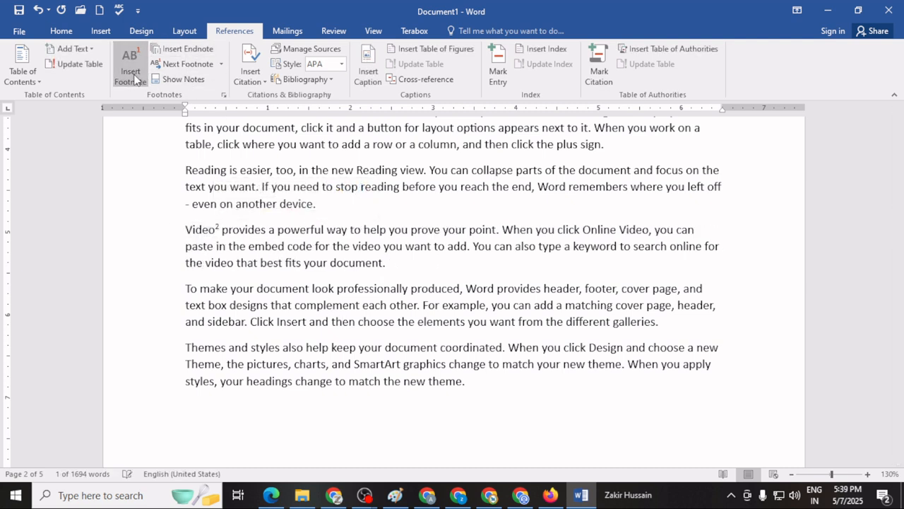
# Enter "Movie, Clip" as the text of the second footnote at the foot of page 2.
pyautogui.scroll(5, 214, 263)
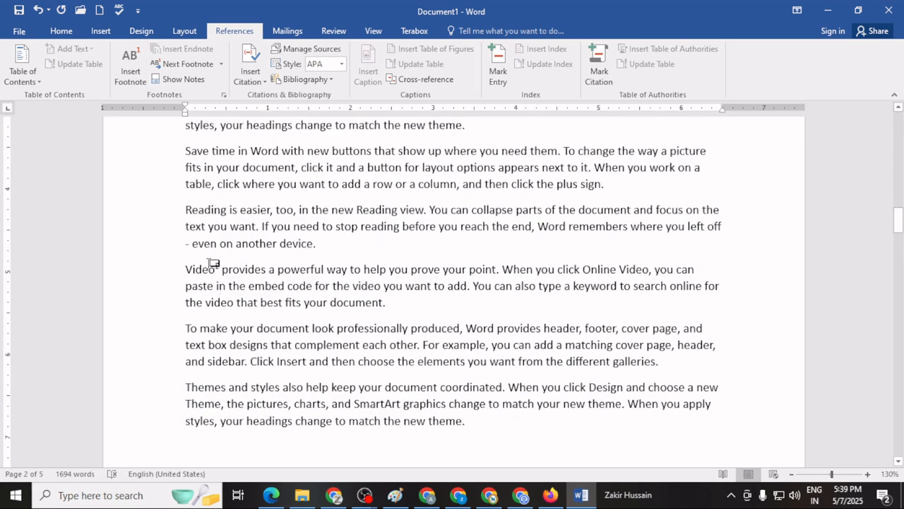
pyautogui.scroll(-2, 247, 347)
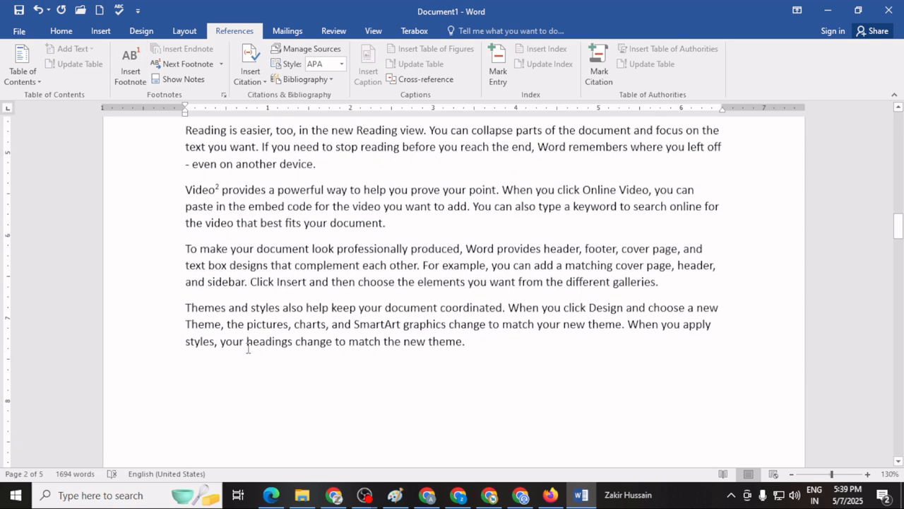
pyautogui.scroll(-3, 248, 347)
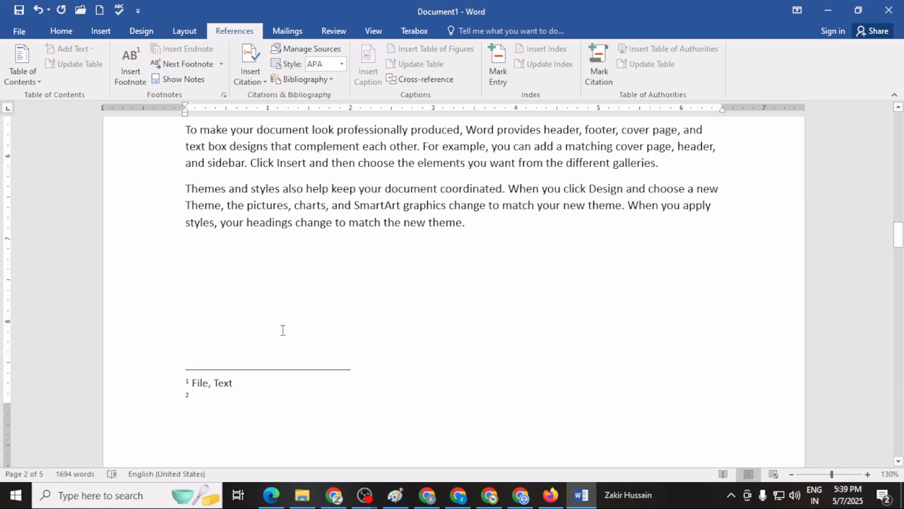
pyautogui.write('Mov')
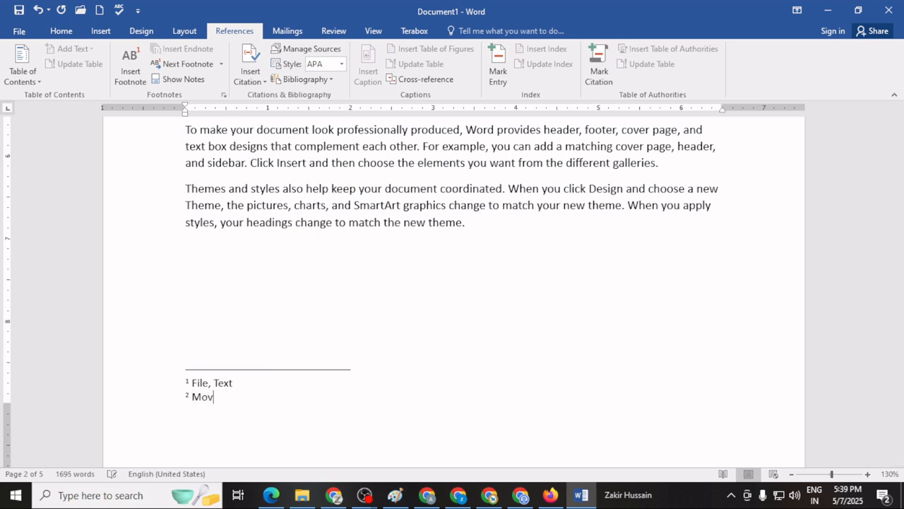
pyautogui.write('ie, Clip')
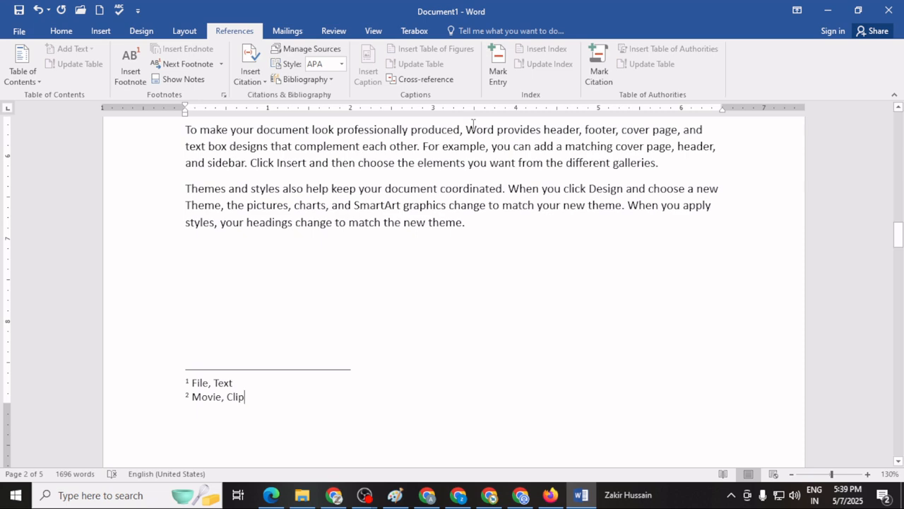
# Add a footnote with the text "Select" to the word "click" in the page 3 paragraph just above the "To make your document" heading.
pyautogui.scroll(-10, 318, 236)
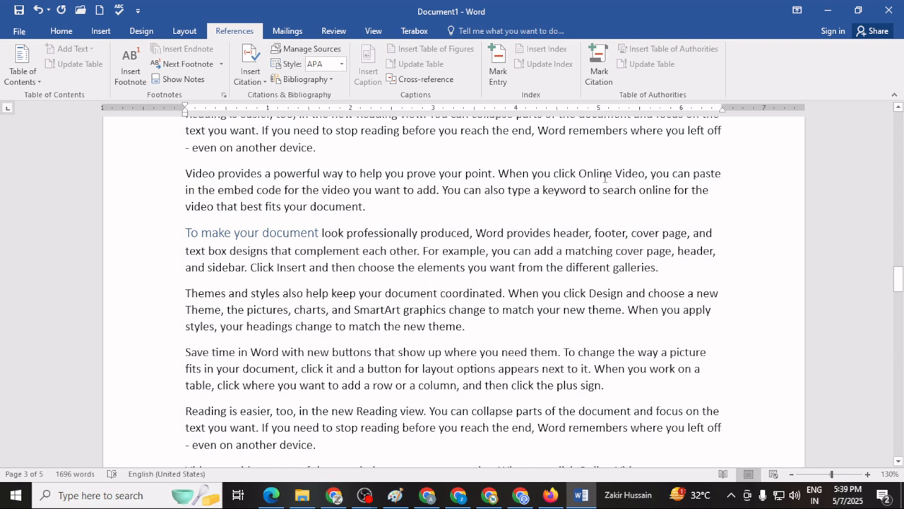
pyautogui.moveTo(578, 173)
pyautogui.mouseDown()
pyautogui.moveTo(607, 173)
pyautogui.moveTo(577, 174)
pyautogui.mouseUp()
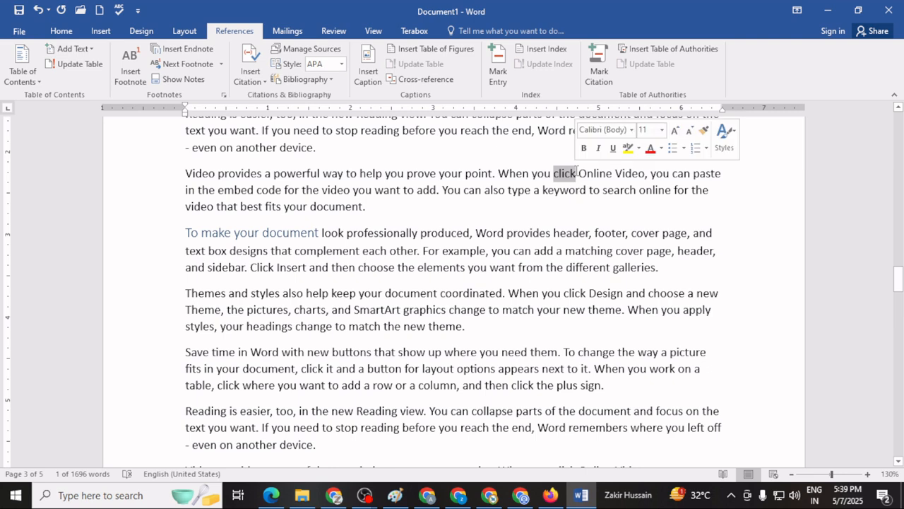
pyautogui.click(138, 76)
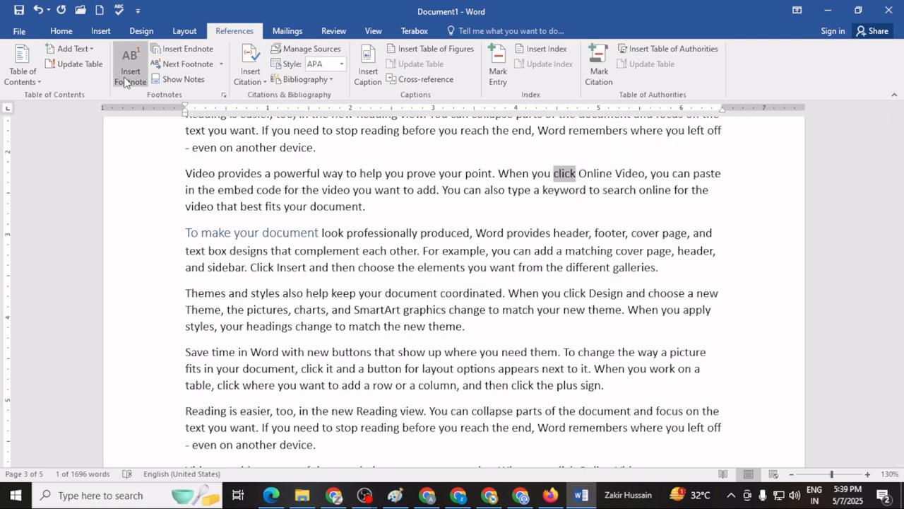
pyautogui.scroll(6, 380, 331)
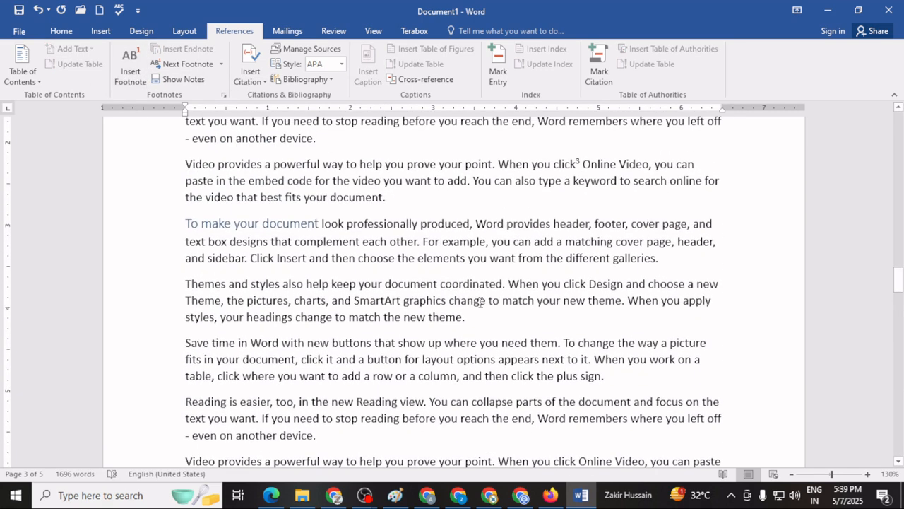
pyautogui.scroll(2, 508, 299)
pyautogui.scroll(-8, 509, 300)
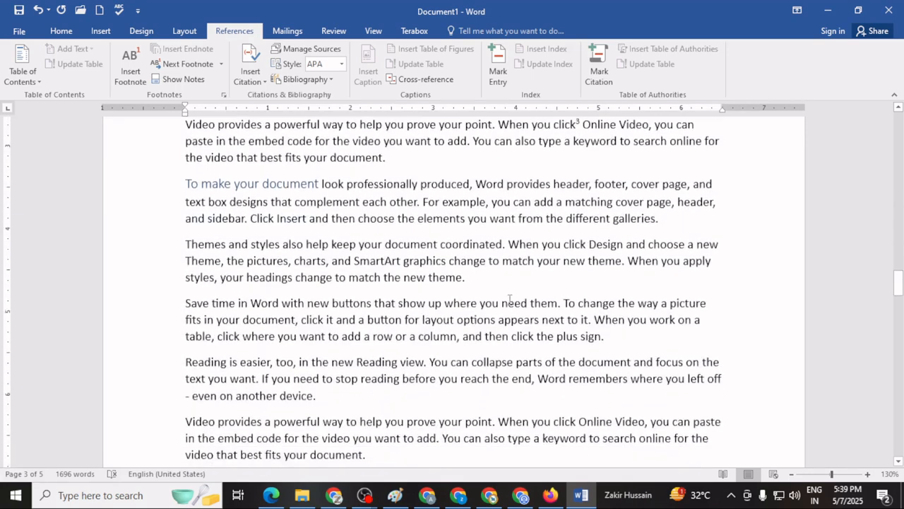
pyautogui.scroll(-2, 509, 300)
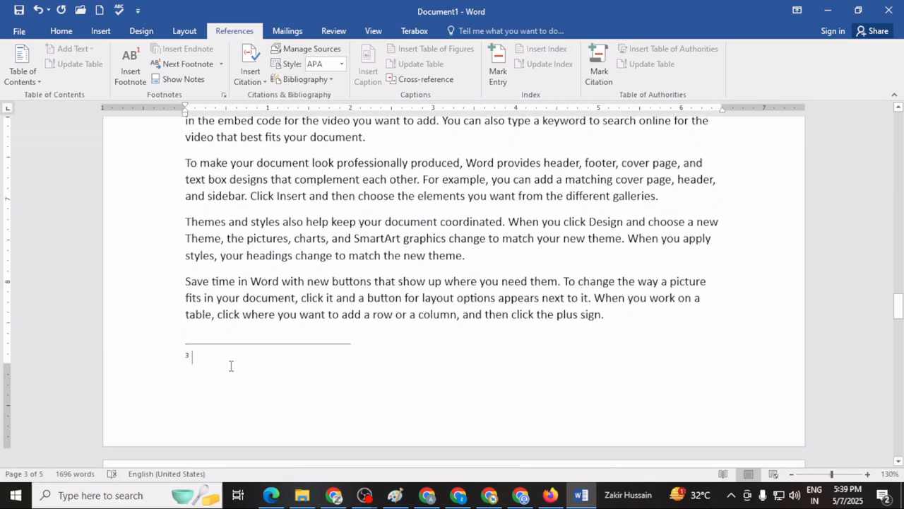
pyautogui.write('Select')
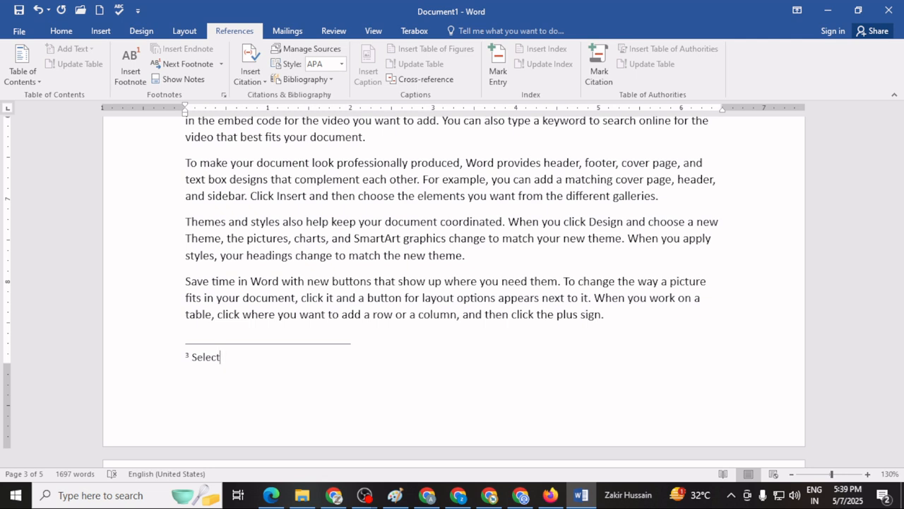
# Look up the word "complement" from the second paragraph of page 2 in the Thesaurus.
pyautogui.scroll(10, 353, 270)
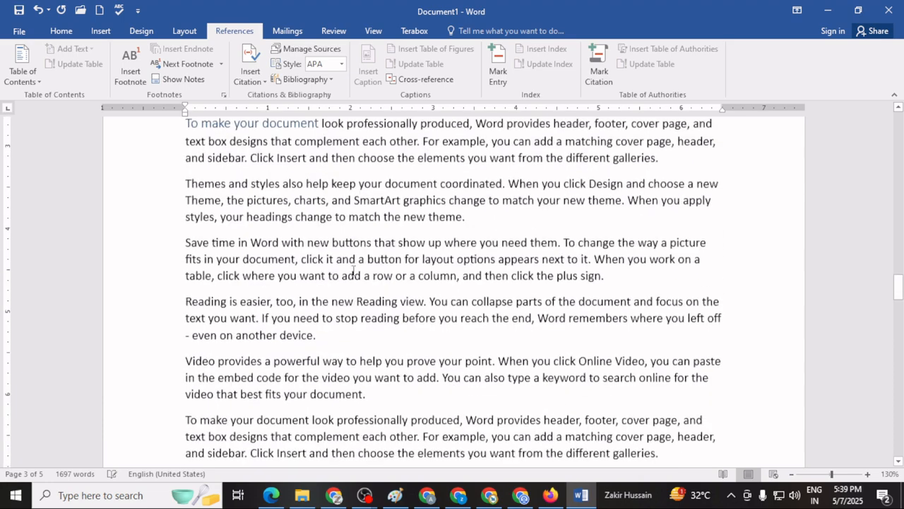
pyautogui.scroll(-5, 353, 270)
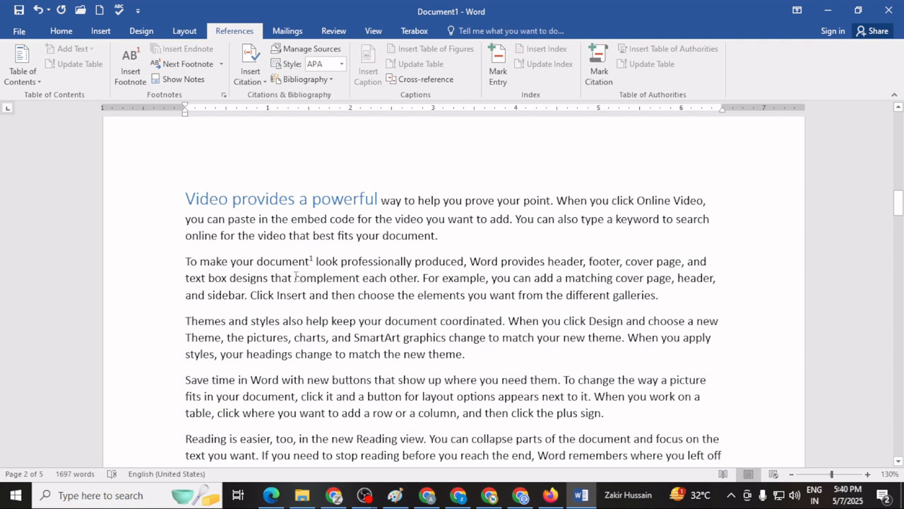
pyautogui.moveTo(295, 278); pyautogui.dragTo(361, 278)
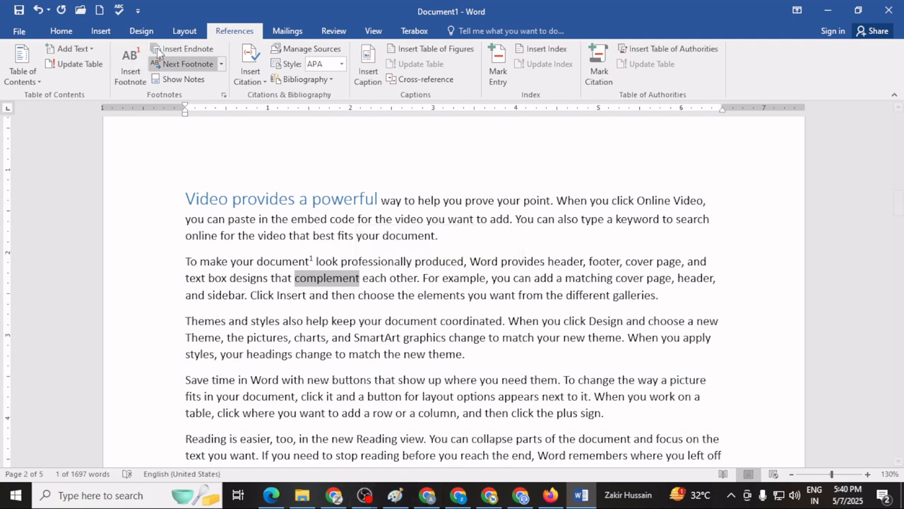
pyautogui.click(332, 31)
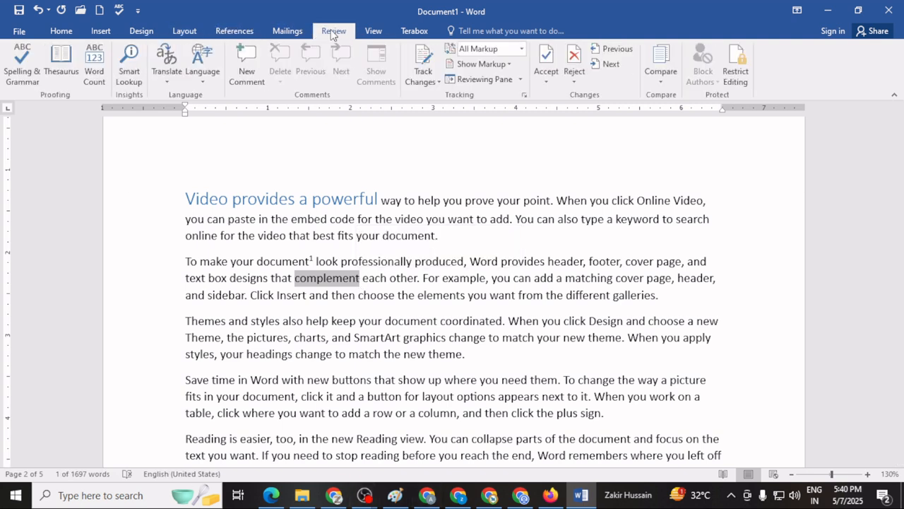
pyautogui.click(66, 67)
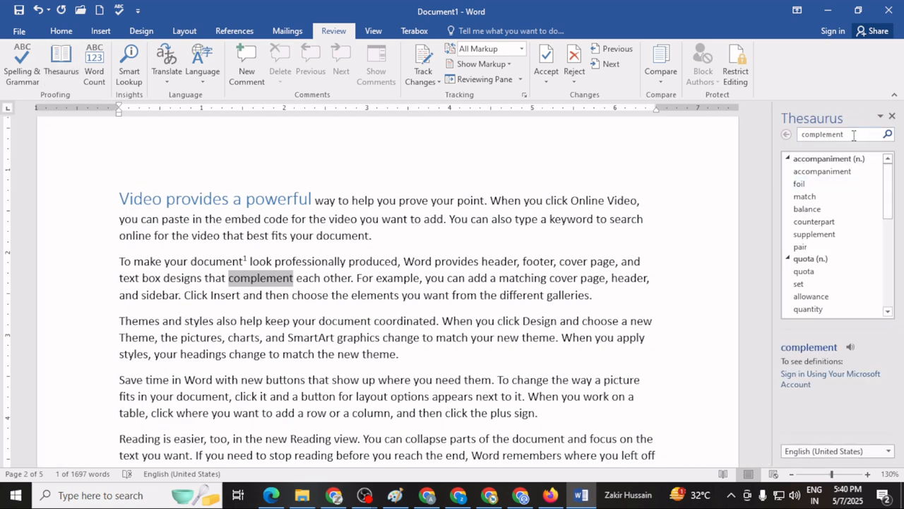
pyautogui.click(854, 134)
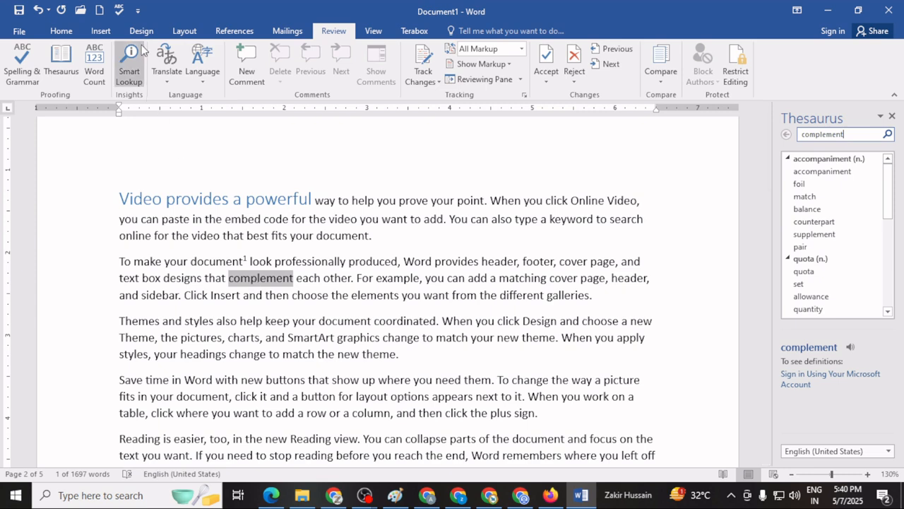
# Insert an endnote for the selected word "complement" and enter "Quantity, Balance" as its text.
pyautogui.click(240, 33)
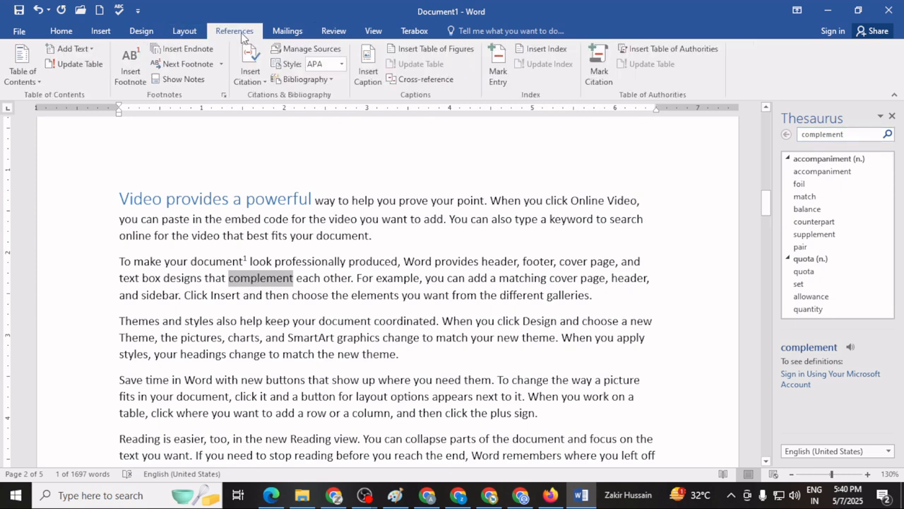
pyautogui.click(187, 48)
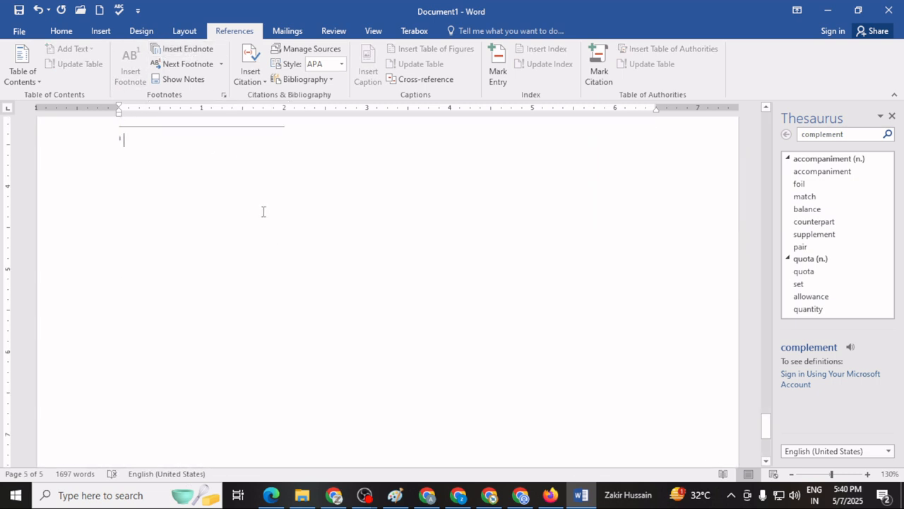
pyautogui.scroll(2, 255, 206)
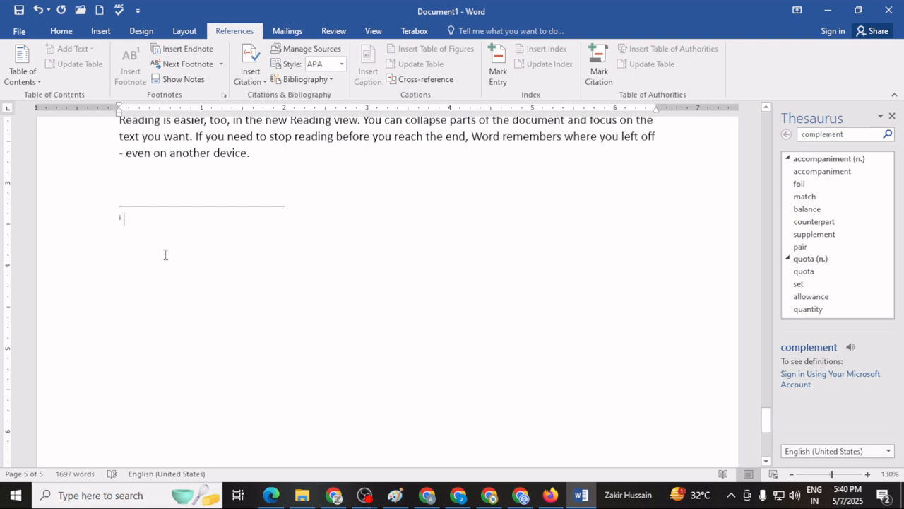
pyautogui.write('Quantity')
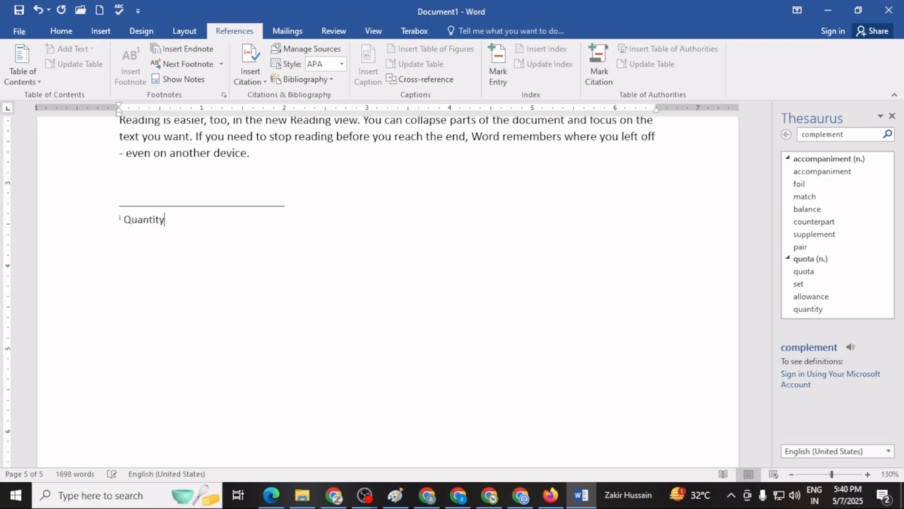
pyautogui.write(', Balance')
# Go through the document's next footnote references up to the one after "click" on page 3.
pyautogui.scroll(10, 170, 262)
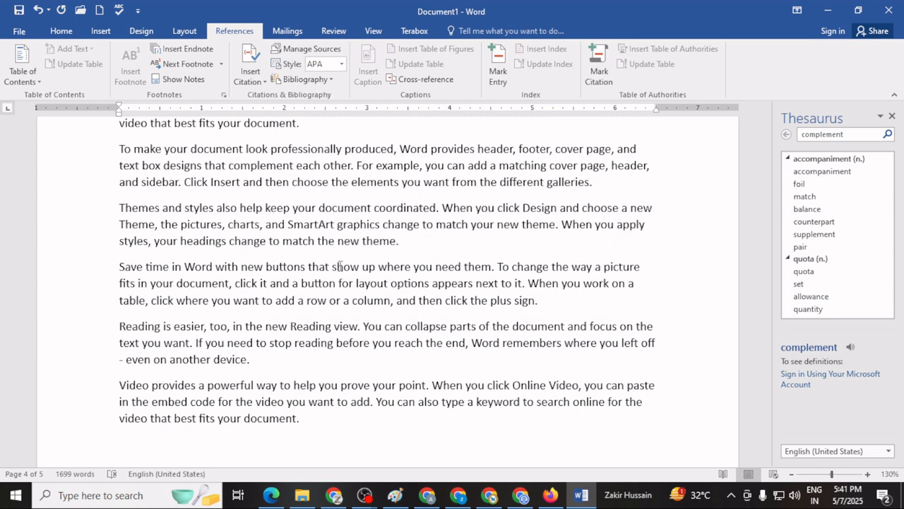
pyautogui.scroll(2, 295, 161)
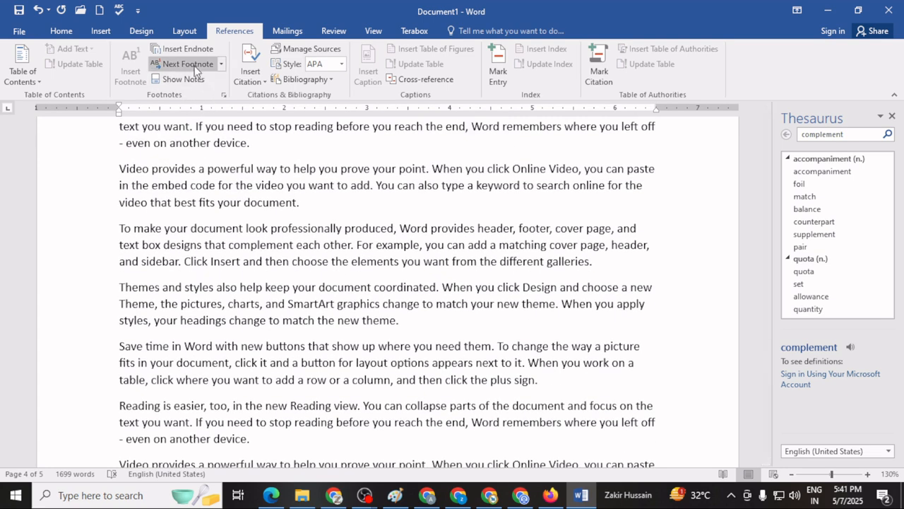
pyautogui.click(196, 67)
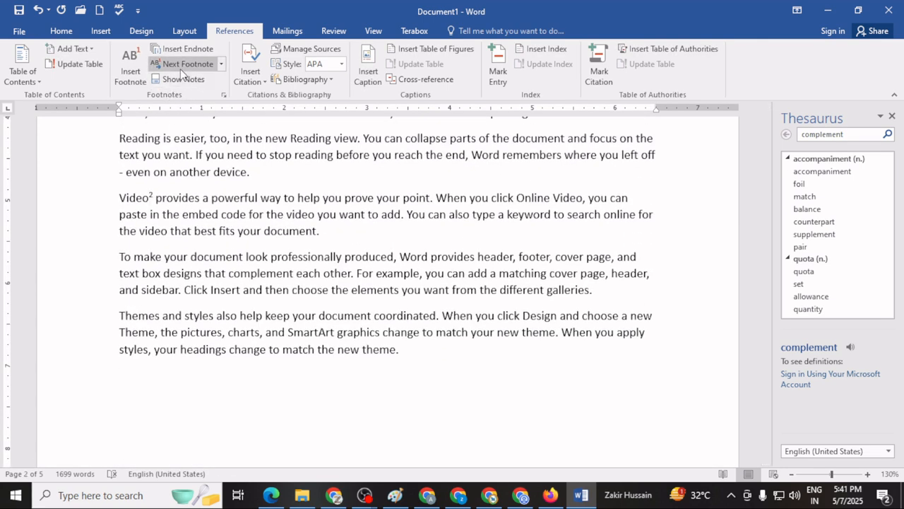
pyautogui.click(182, 65)
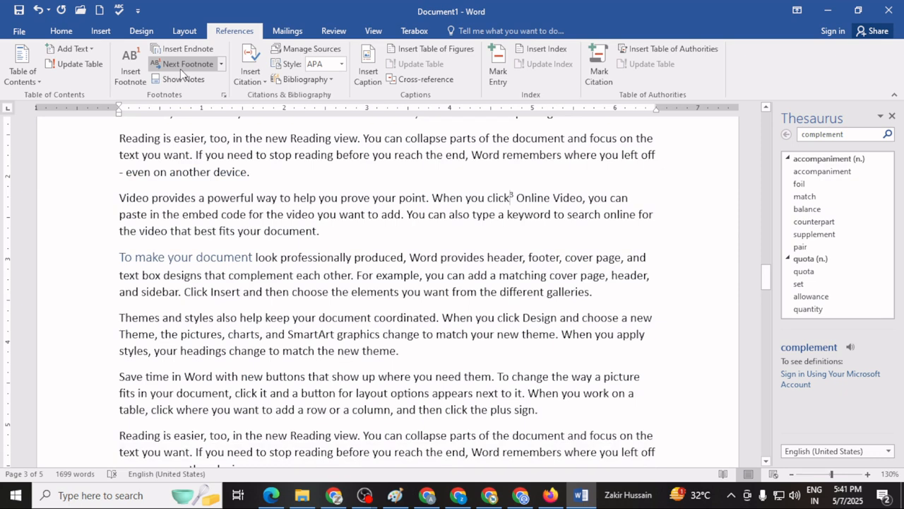
# Show the document's endnote area and return to the endnote reference at "complement" in the text.
pyautogui.click(185, 79)
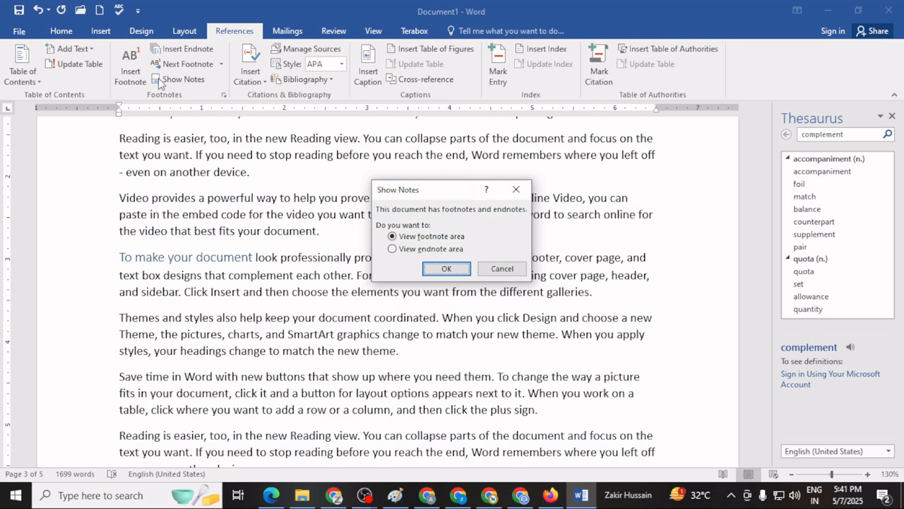
pyautogui.click(430, 253)
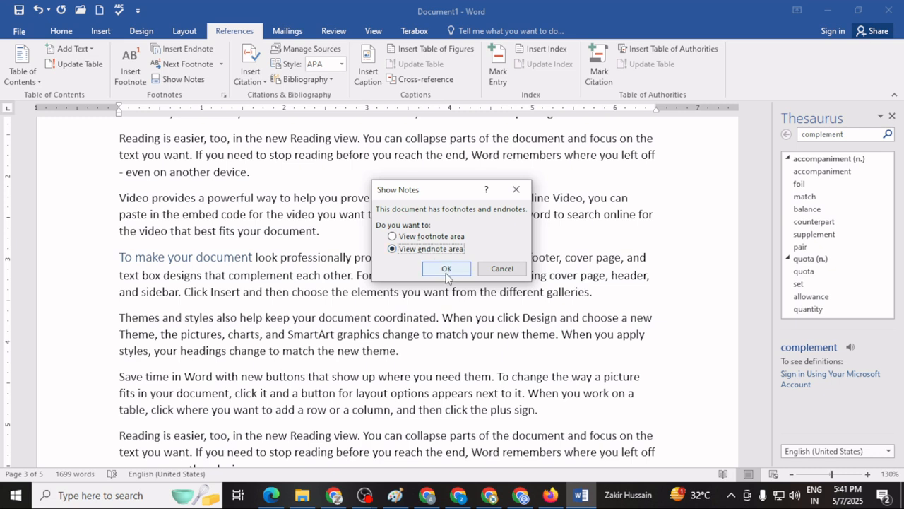
pyautogui.click(443, 270)
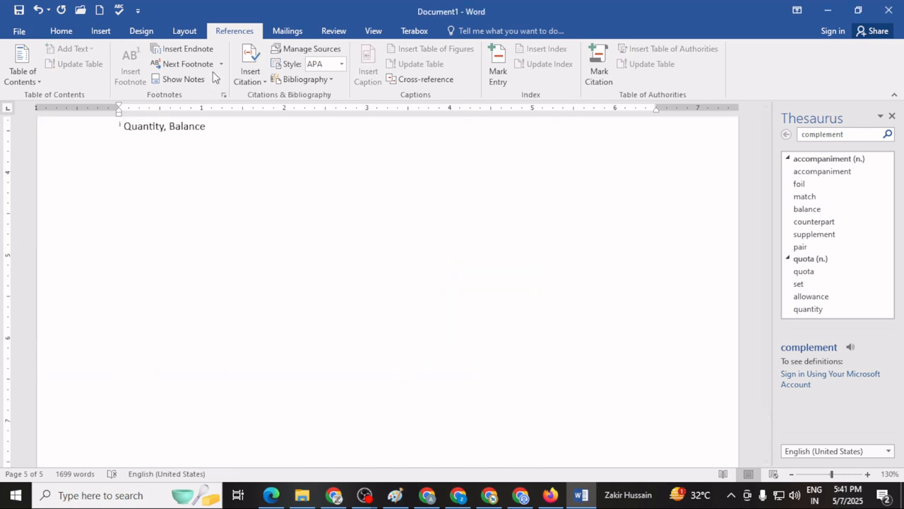
pyautogui.click(178, 78)
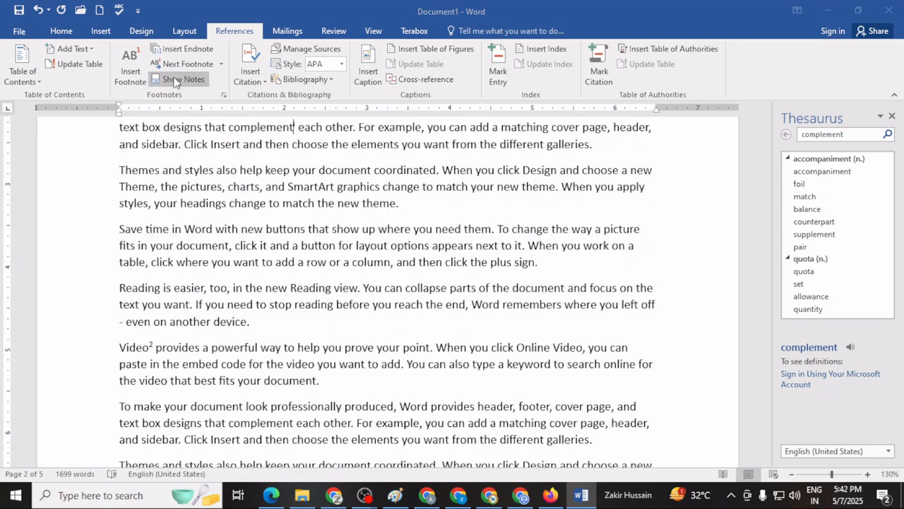
# Show the document's footnote area at the foot of page 2.
pyautogui.click(179, 78)
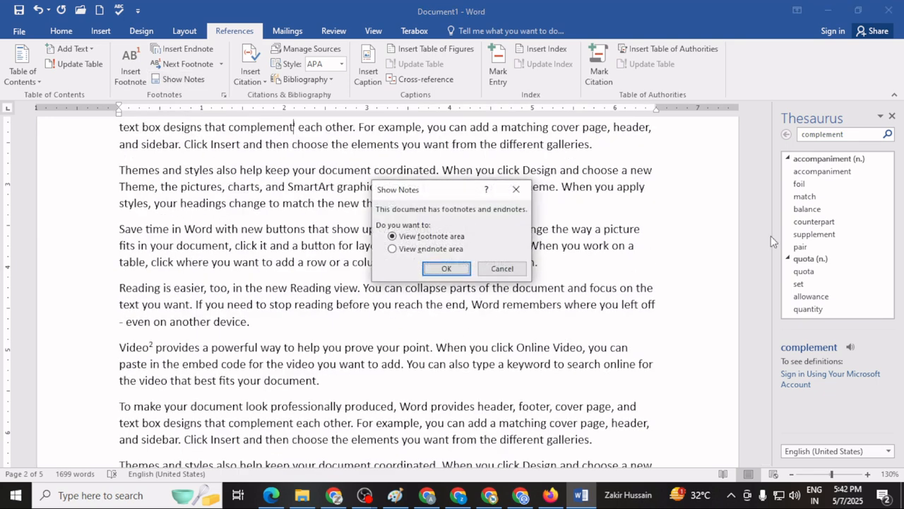
pyautogui.click(445, 269)
pyautogui.scroll(4, 364, 270)
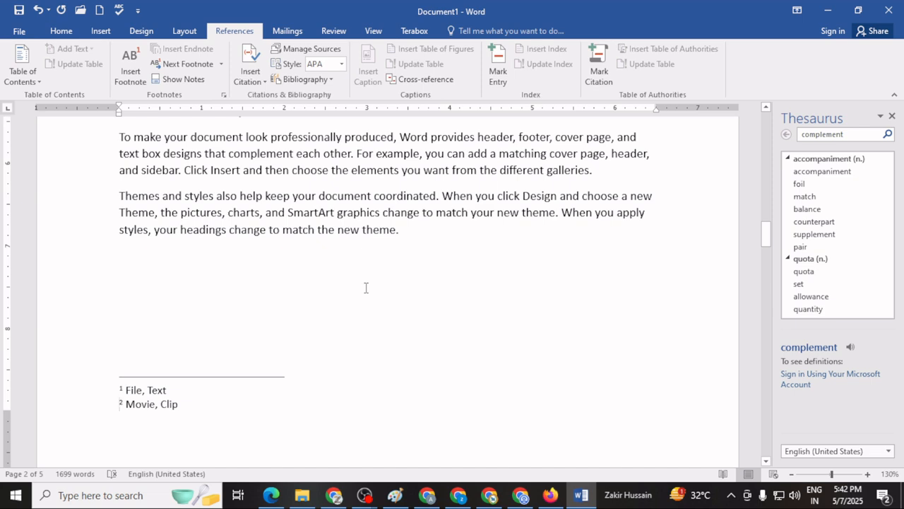
pyautogui.scroll(4, 365, 287)
pyautogui.scroll(-12, 359, 296)
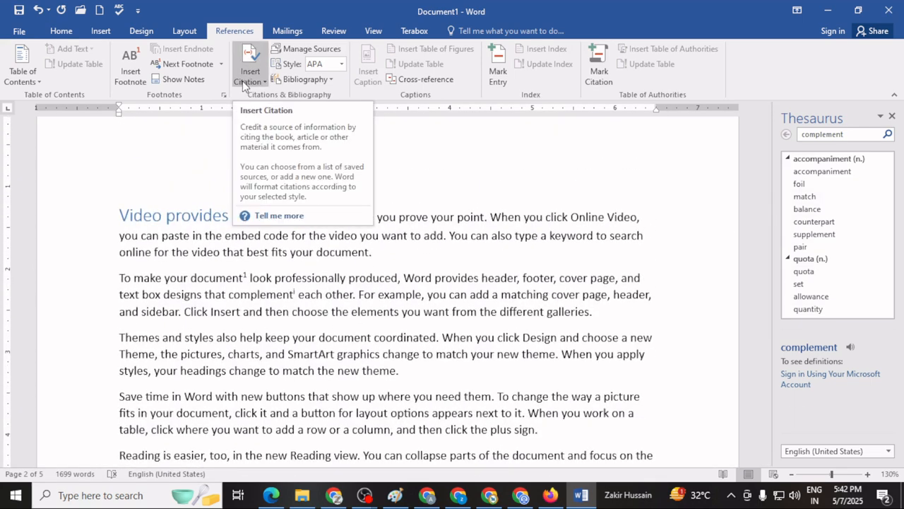
pyautogui.scroll(10, 435, 277)
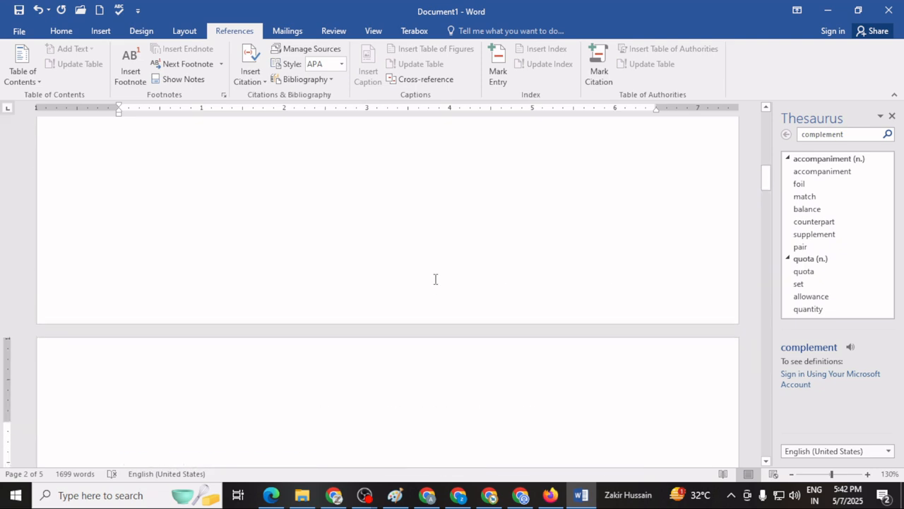
pyautogui.scroll(-5, 421, 373)
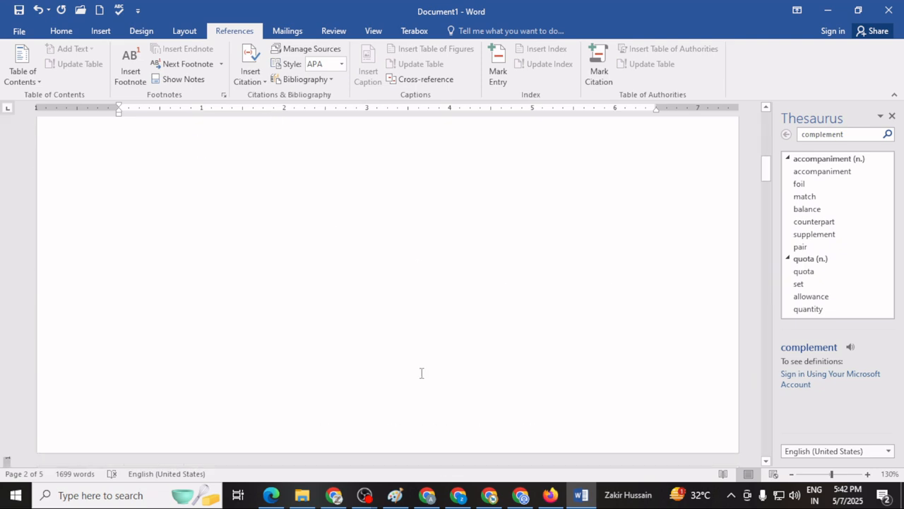
# Insert a citation below the "CTRL+Enter" line from a new source of type Book and enter the author's full name.
pyautogui.scroll(3, 421, 373)
pyautogui.click(225, 280)
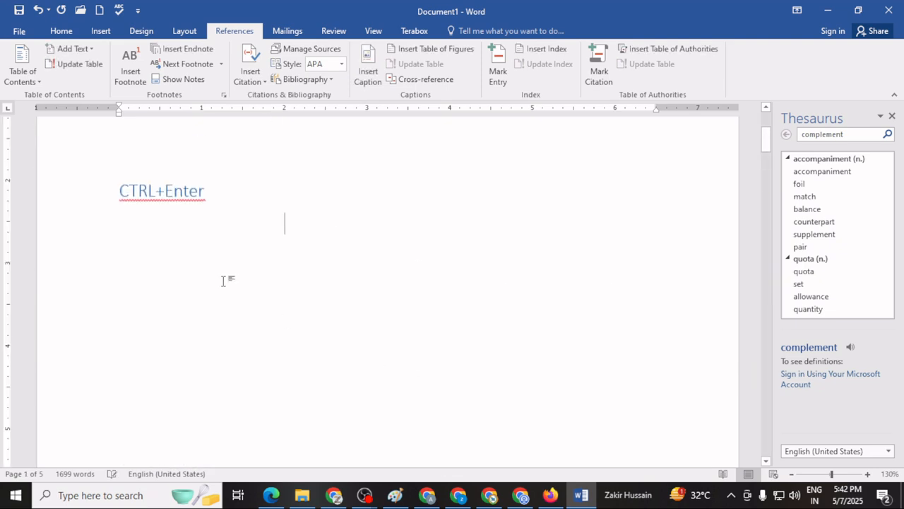
pyautogui.click(249, 79)
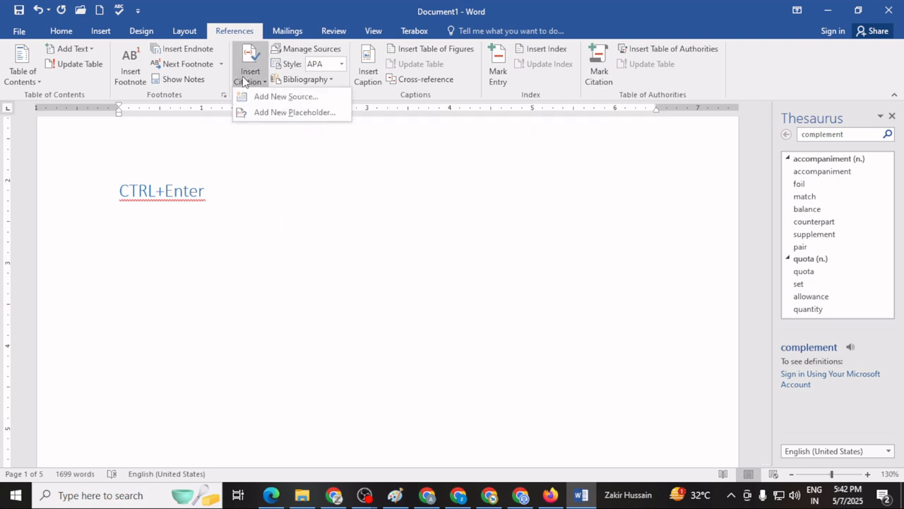
pyautogui.click(286, 98)
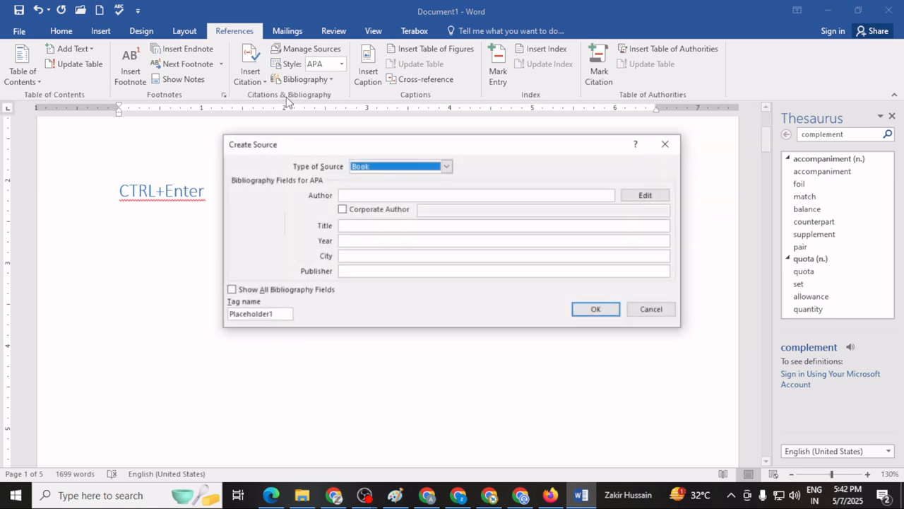
pyautogui.click(354, 194)
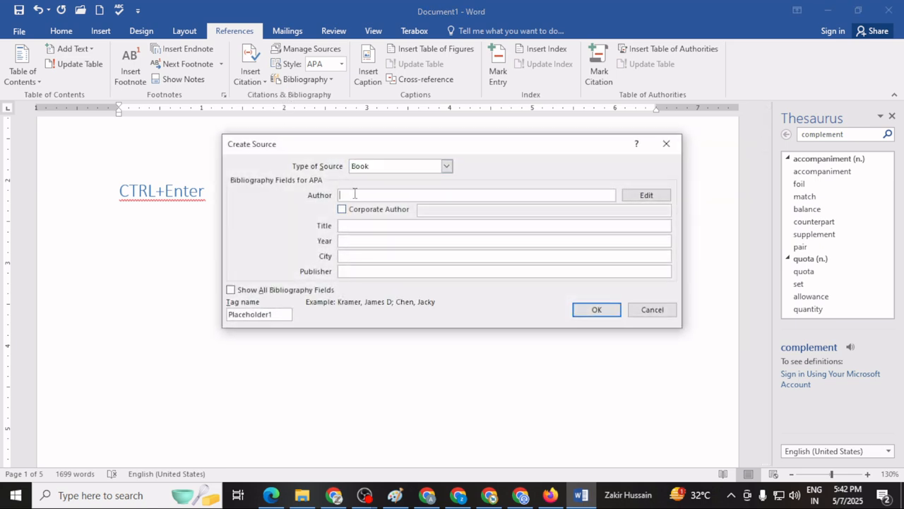
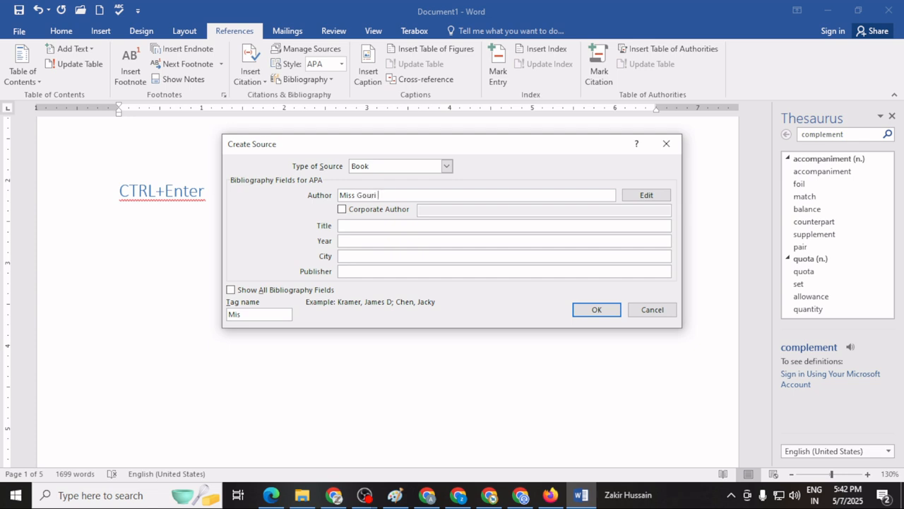
# Enter "Computer Fundamental" as the new source's title and 2025 as its year.
pyautogui.click(360, 226)
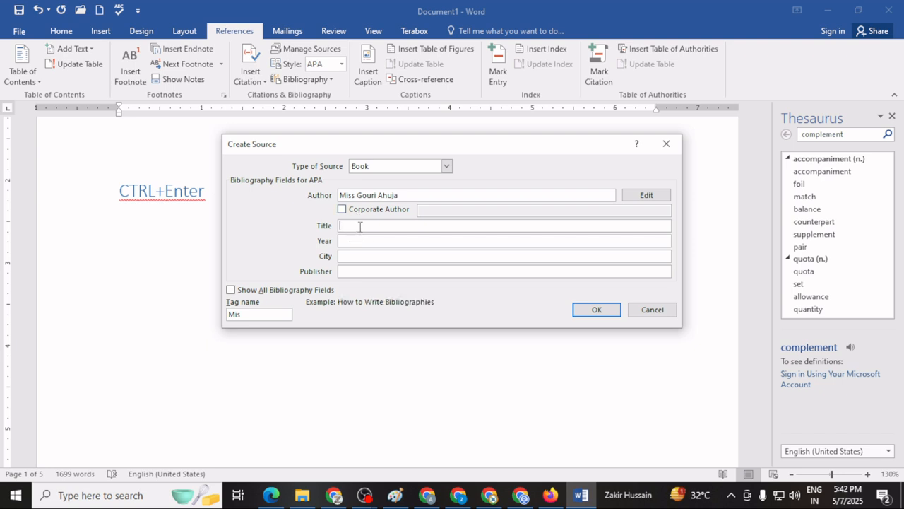
pyautogui.write('Computer Fundamern')
pyautogui.press('BackSpace')
pyautogui.write('ntal')
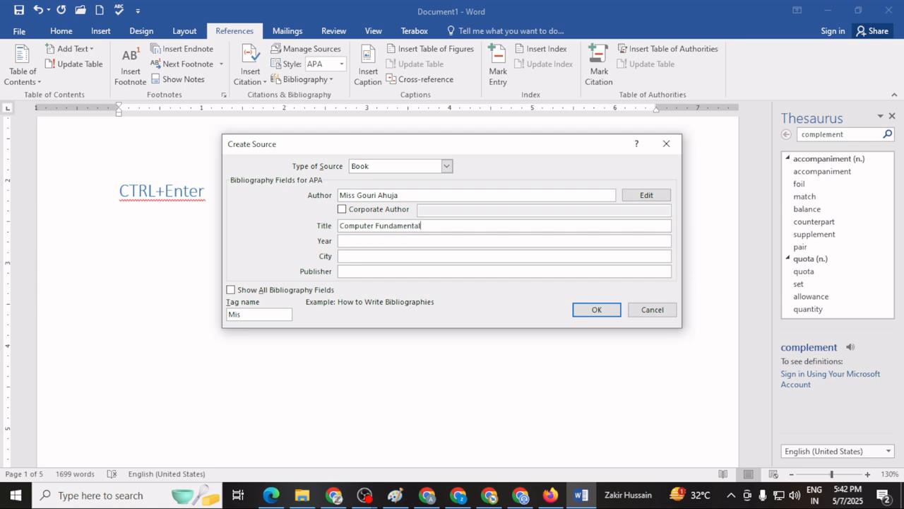
pyautogui.press('Tab')
pyautogui.write('2025')
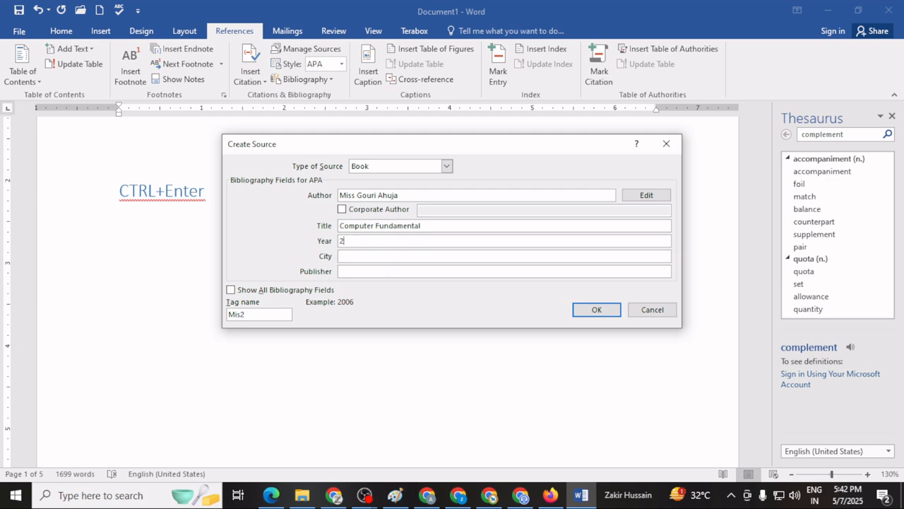
# Complete the source with city "New Delhi" and publisher "XYZ Publisher", and insert its citation.
pyautogui.press('Tab')
pyautogui.write('New Delhi')
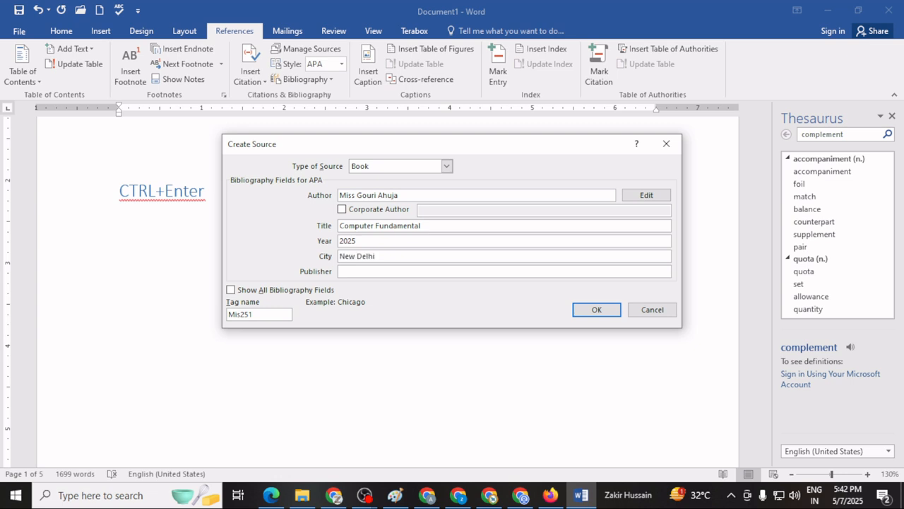
pyautogui.press('Tab')
pyautogui.write('XYZ ')
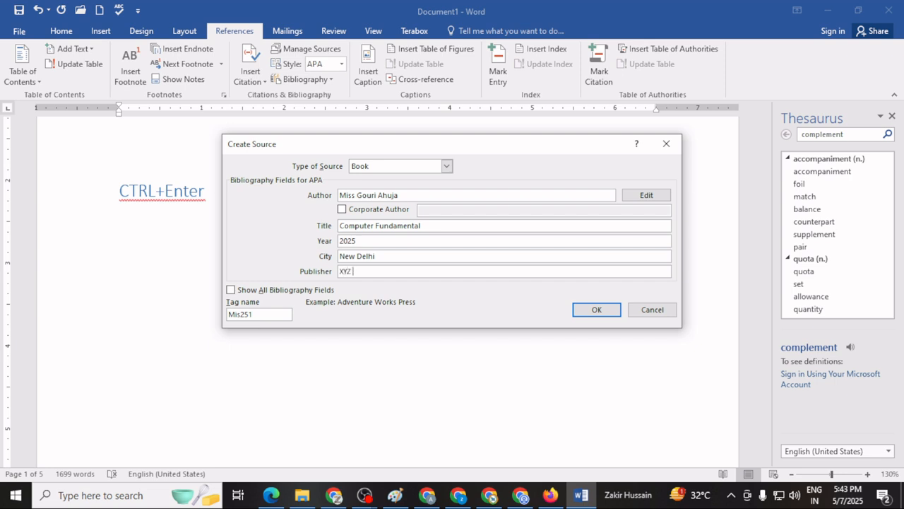
pyautogui.write('Publisher')
pyautogui.click(597, 311)
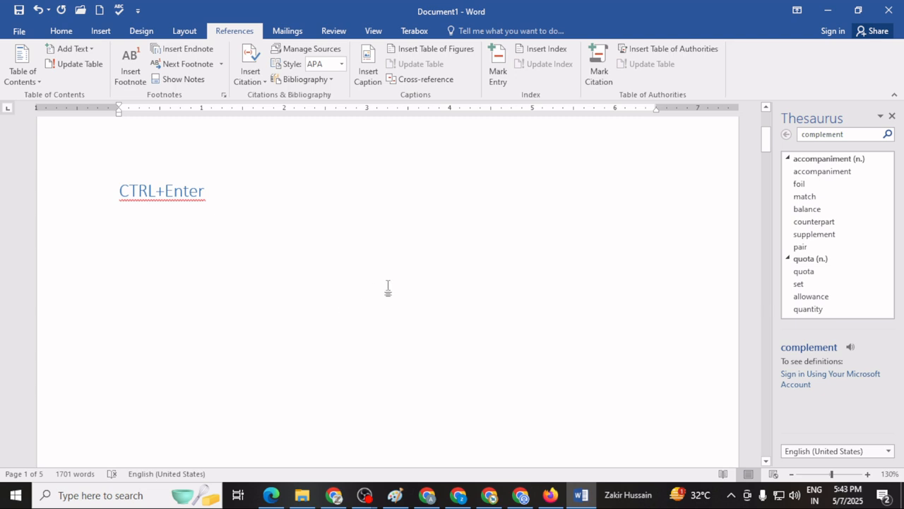
# Find the inserted citation and delete the empty space above it so it sits directly under the "CTRL+Enter" line.
pyautogui.scroll(3, 387, 299)
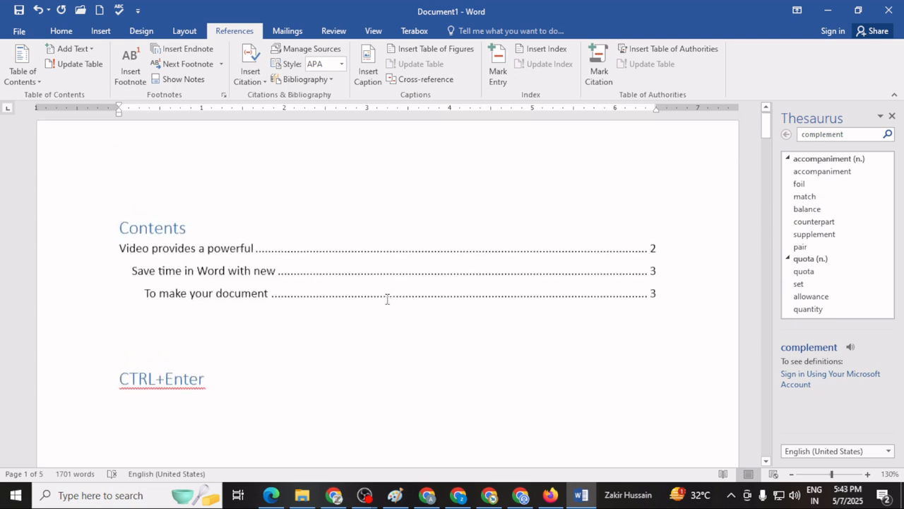
pyautogui.scroll(-10, 386, 300)
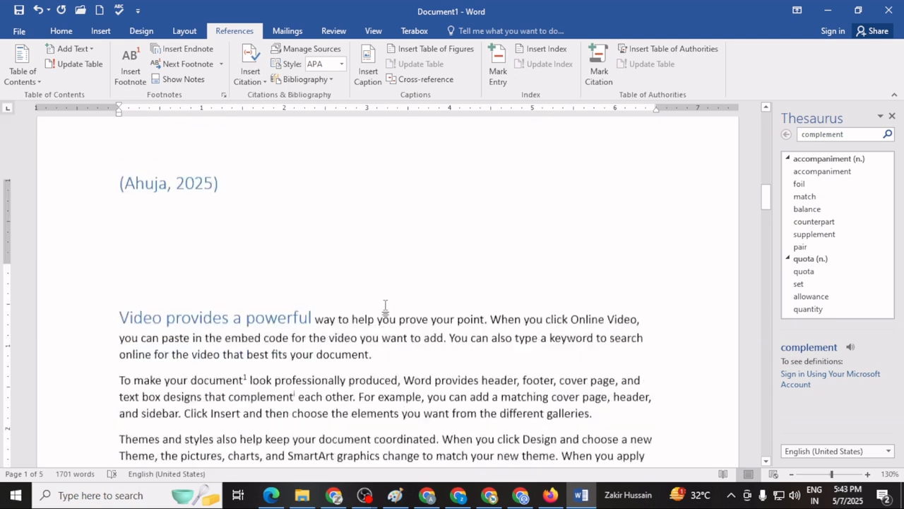
pyautogui.scroll(3, 386, 305)
pyautogui.scroll(-7, 386, 305)
pyautogui.scroll(-3, 386, 305)
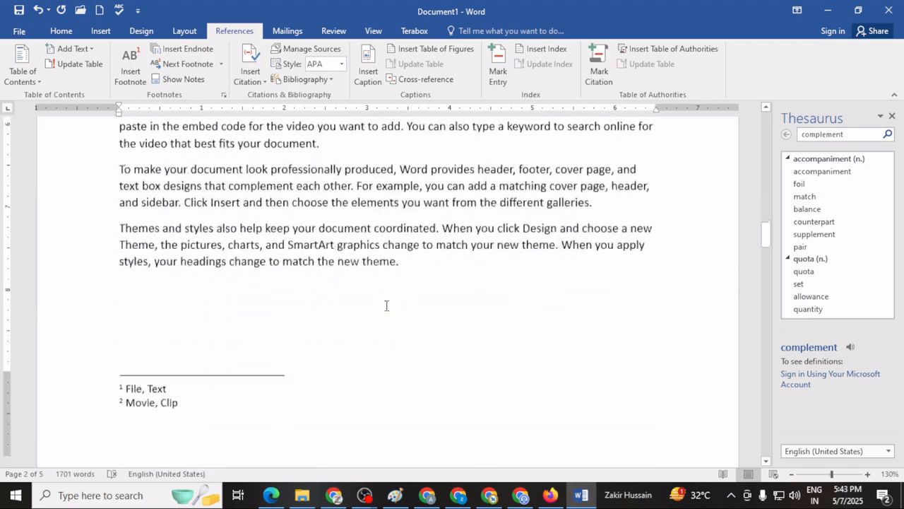
pyautogui.scroll(6, 386, 307)
pyautogui.scroll(5, 385, 308)
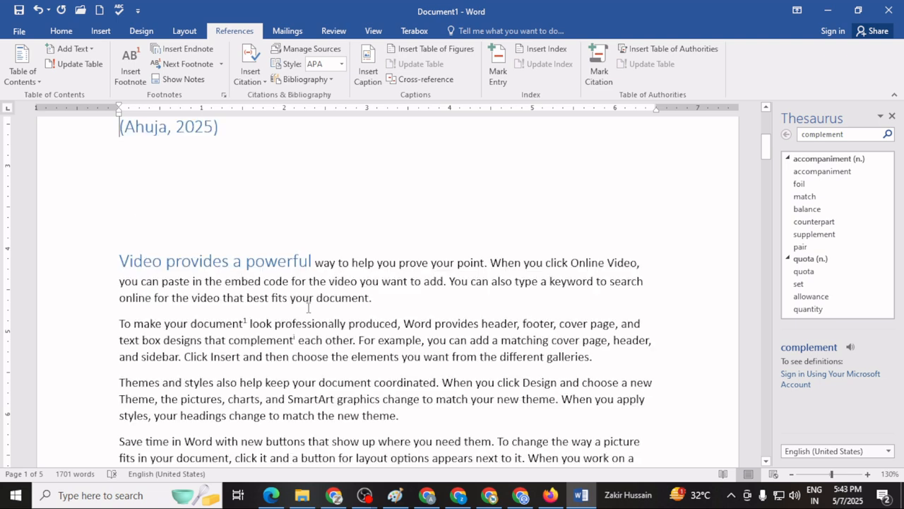
pyautogui.press('BackSpace')
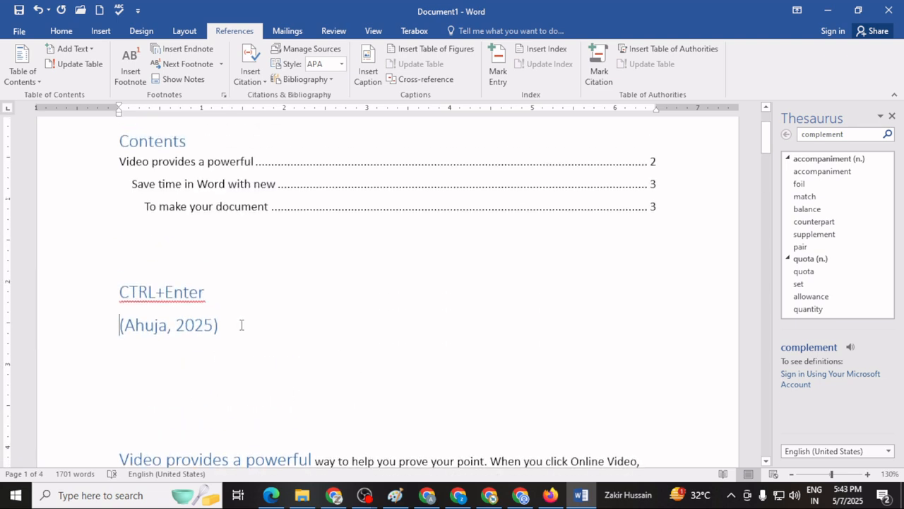
# Add blank lines above the citation and insert the built-in "Bibliography" in the empty space on page 1.
pyautogui.press('Return')
pyautogui.press('Return')
pyautogui.press('Return')
pyautogui.press('Return')
pyautogui.press('Return')
pyautogui.press('Return')
pyautogui.press('Return')
pyautogui.press('Return')
pyautogui.press('Return')
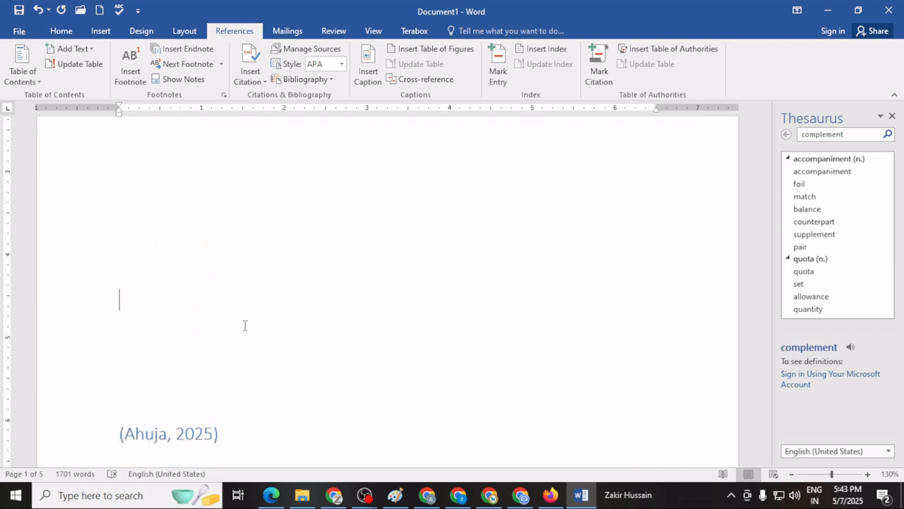
pyautogui.press('Return')
pyautogui.press('Return')
pyautogui.press('Return')
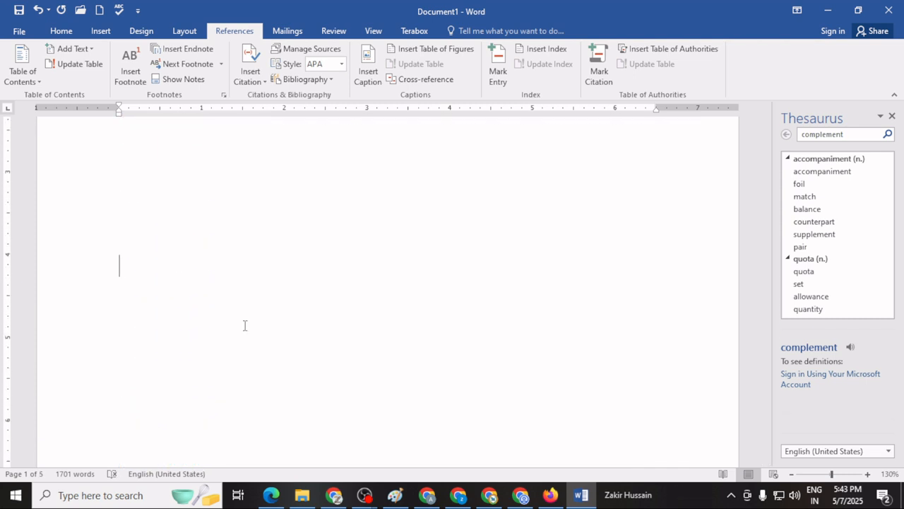
pyautogui.click(299, 81)
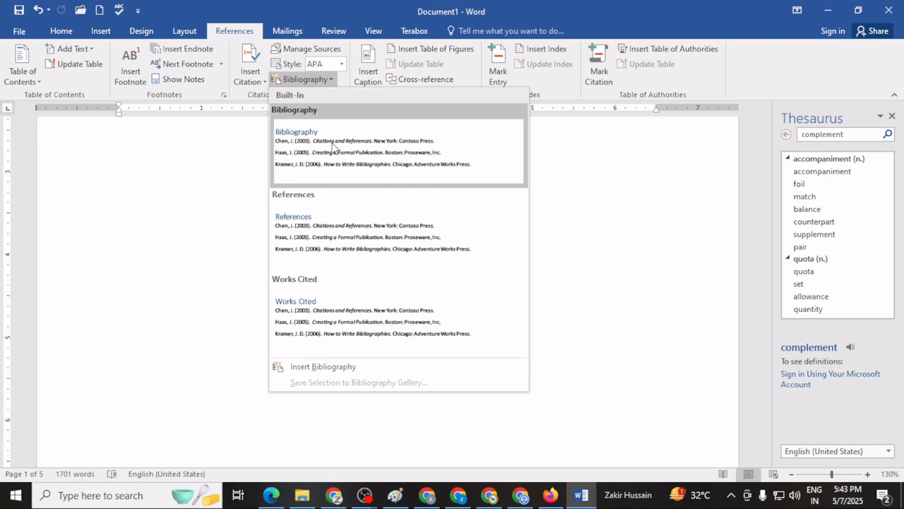
pyautogui.click(334, 146)
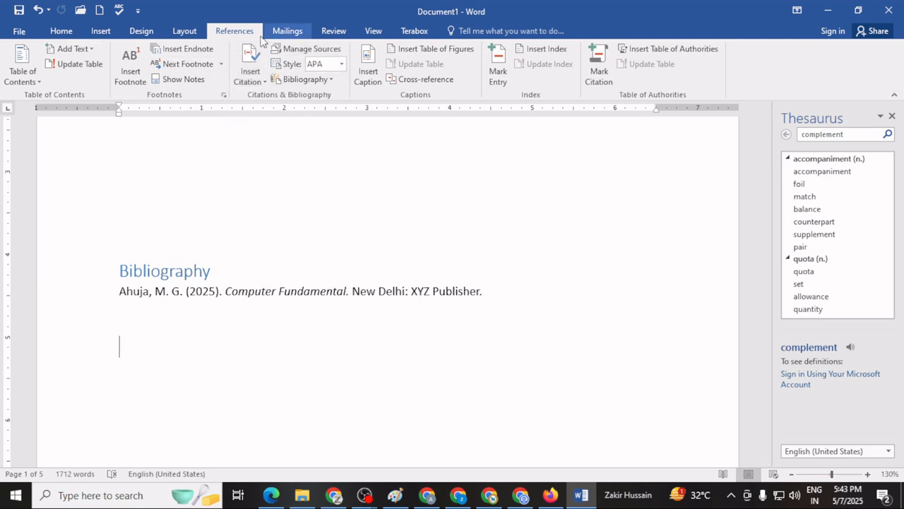
# Open the Source Manager, preview each source in the master list, and close it.
pyautogui.click(327, 53)
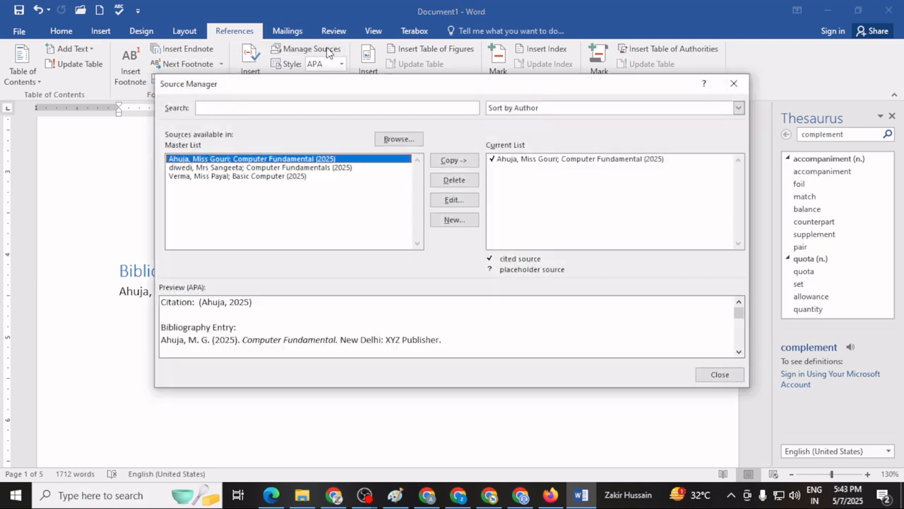
pyautogui.click(293, 168)
pyautogui.click(286, 176)
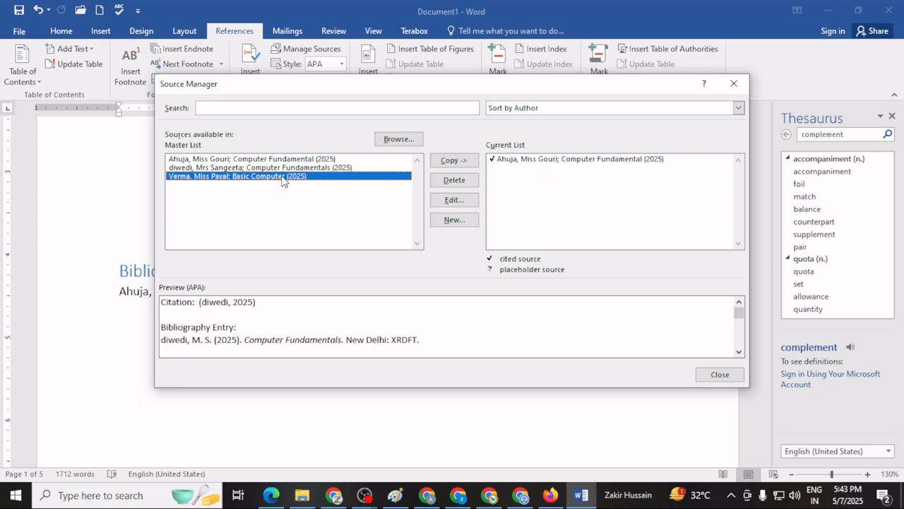
pyautogui.click(271, 168)
pyautogui.click(269, 159)
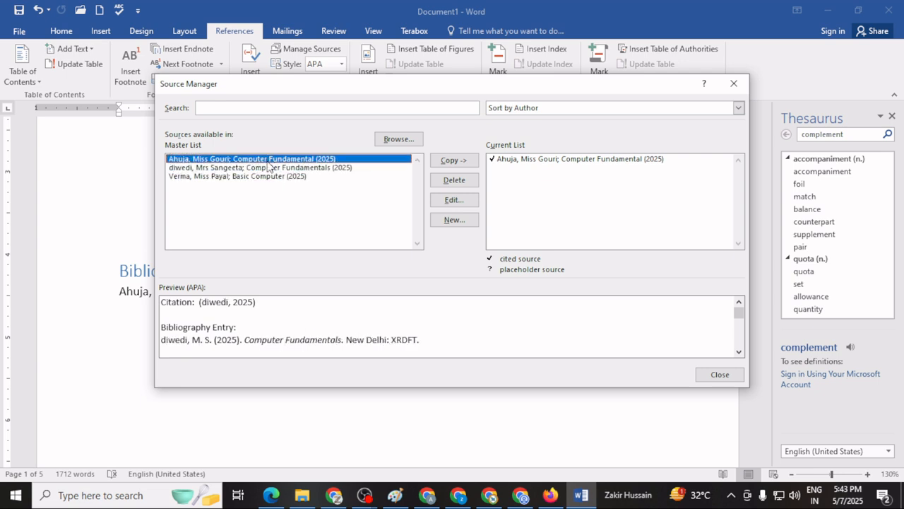
pyautogui.click(270, 169)
pyautogui.click(267, 176)
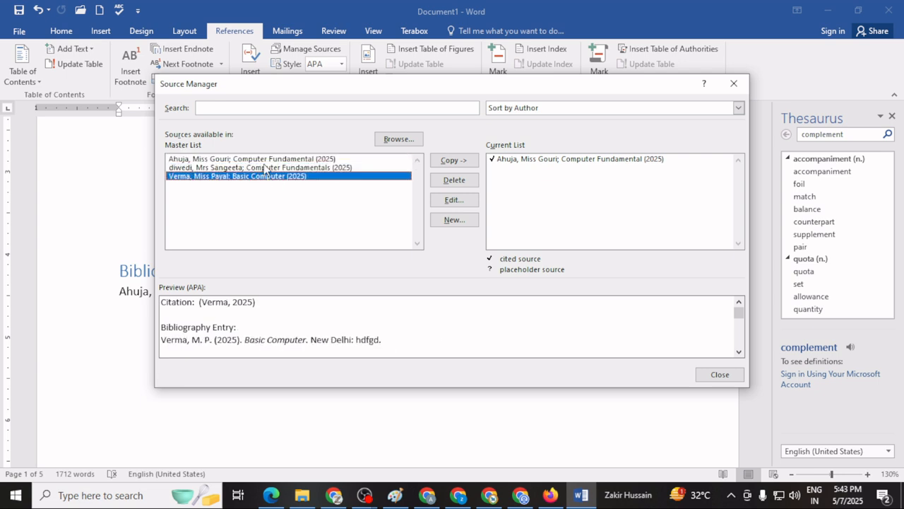
pyautogui.click(269, 168)
pyautogui.click(267, 159)
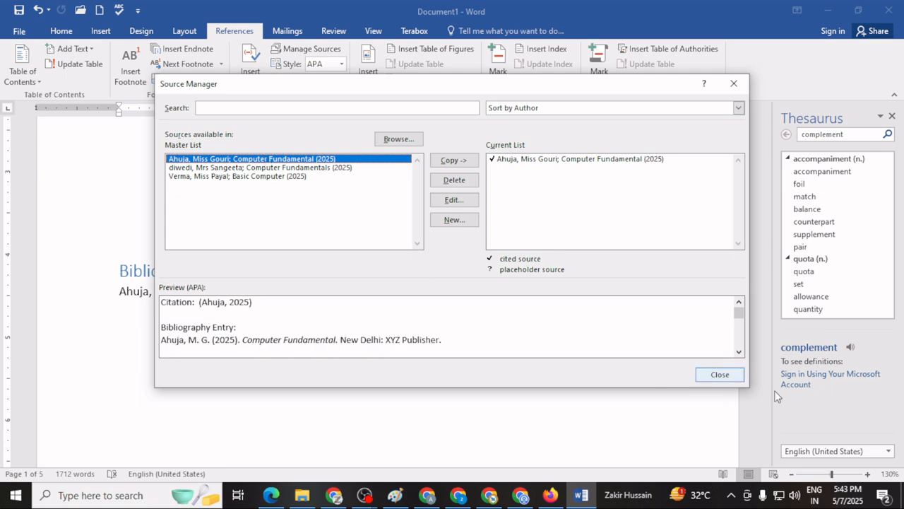
pyautogui.click(736, 83)
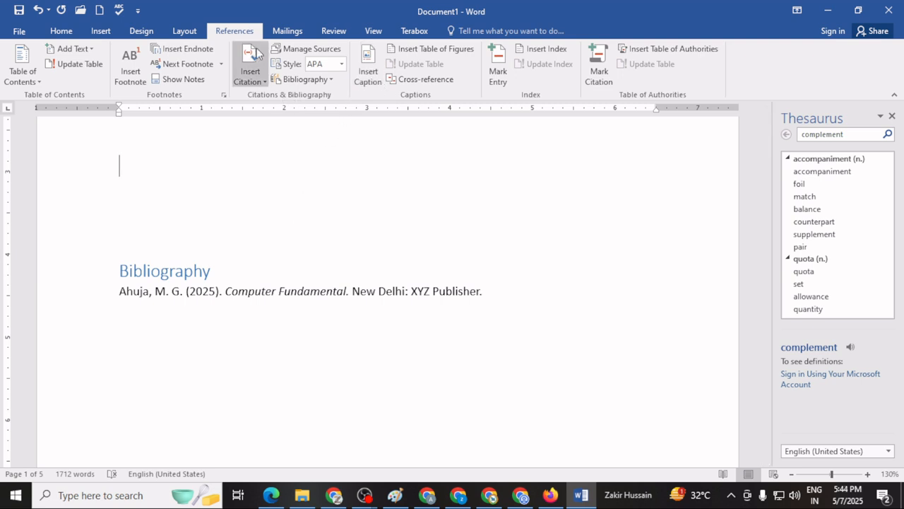
# Add the sentence "Plz refer figure 1(a)." at the end of the "Video provides a powerful" paragraph on page 2.
pyautogui.scroll(-1, 327, 216)
pyautogui.scroll(-10, 326, 216)
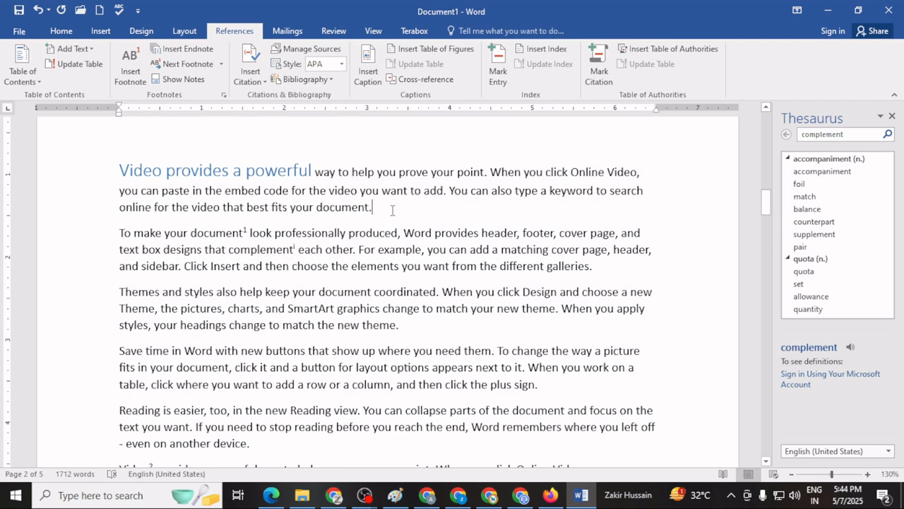
pyautogui.write('Plz')
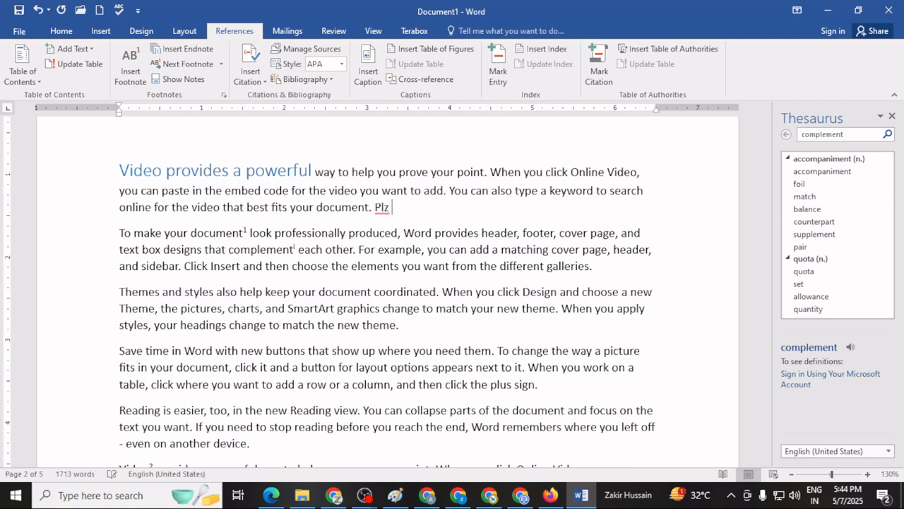
pyautogui.write(' refer figure 1')
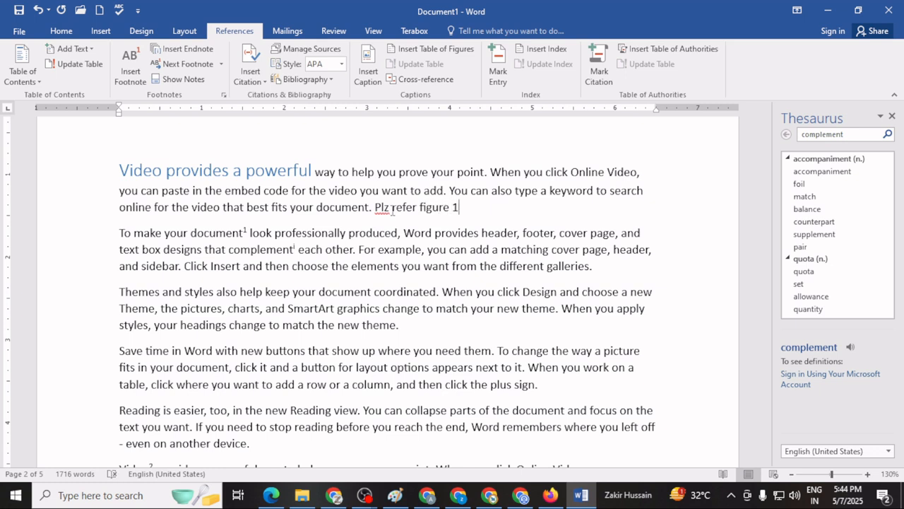
pyautogui.write('(a).')
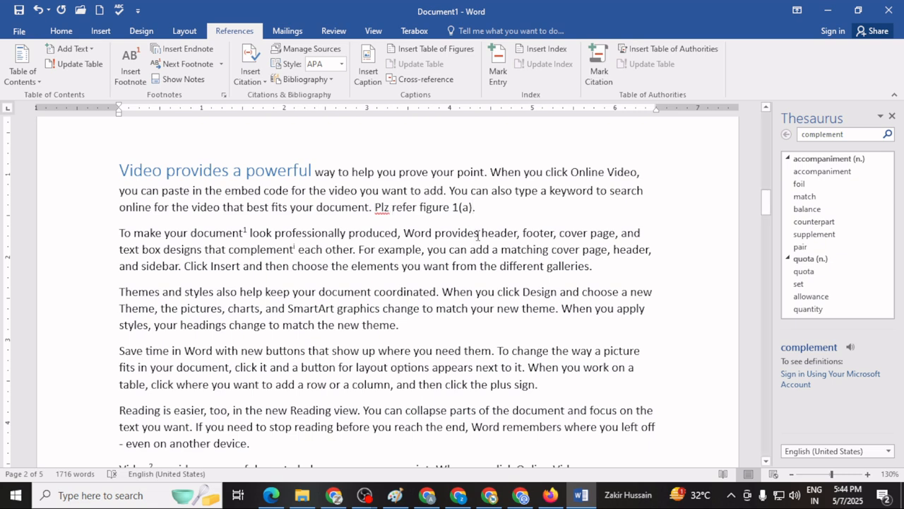
# Add blank lines after the "Save time in Word with new buttons" paragraph and insert the "images" picture of the desktop monitor there.
pyautogui.scroll(-3, 532, 291)
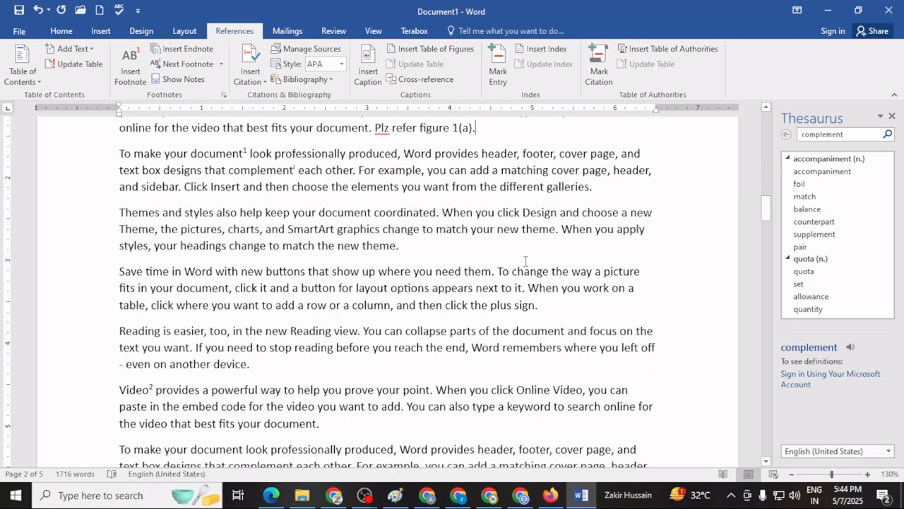
pyautogui.click(560, 305)
pyautogui.press('Return')
pyautogui.press('Return')
pyautogui.press('Return')
pyautogui.press('Return')
pyautogui.press('Return')
pyautogui.press('Return')
pyautogui.press('Return')
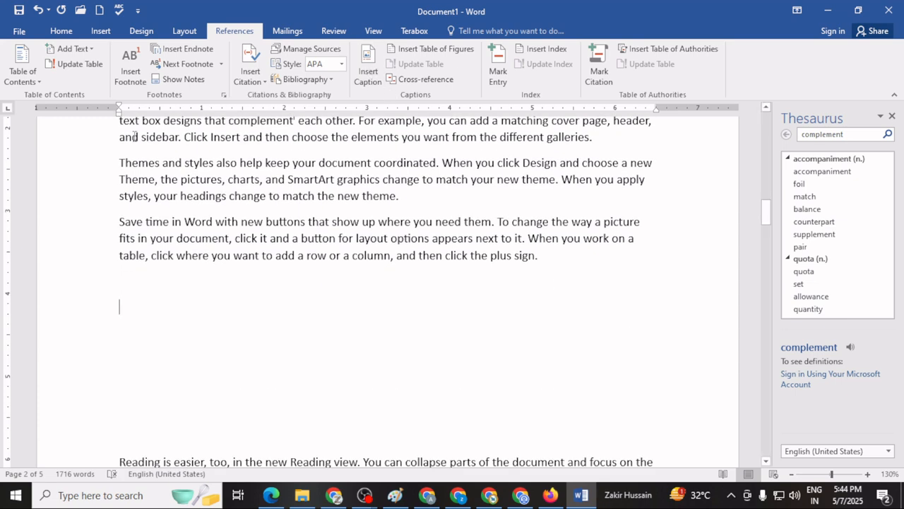
pyautogui.click(100, 31)
pyautogui.click(121, 71)
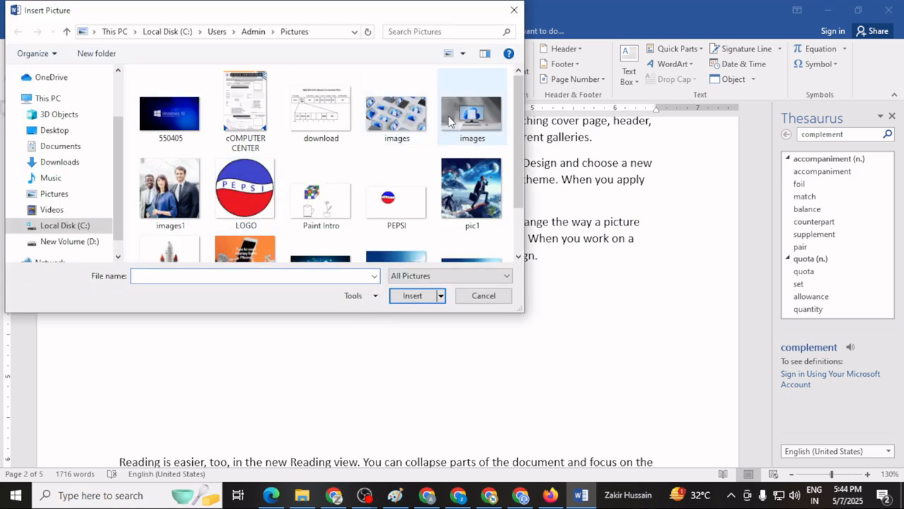
pyautogui.click(479, 115)
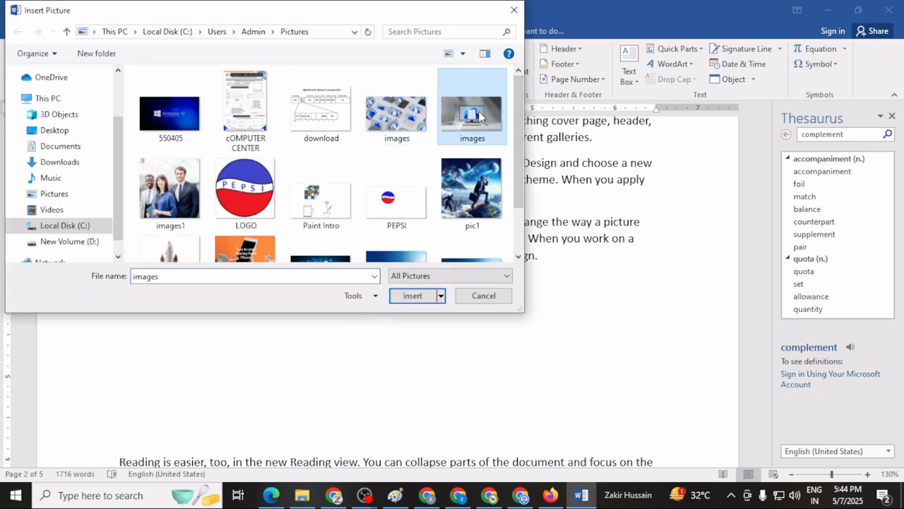
pyautogui.click(417, 298)
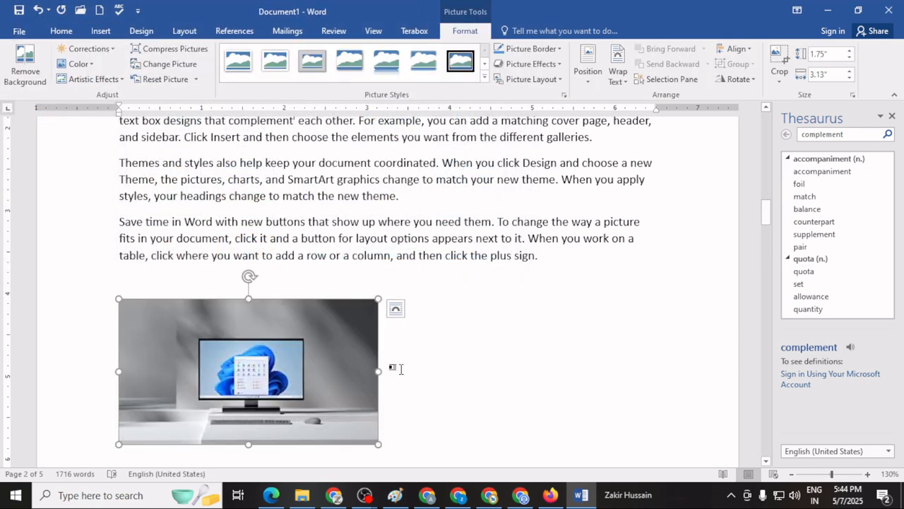
# Insert the caption "Figure 1(a)" with the Figure label below the desktop monitor picture on page 2.
pyautogui.click(400, 390)
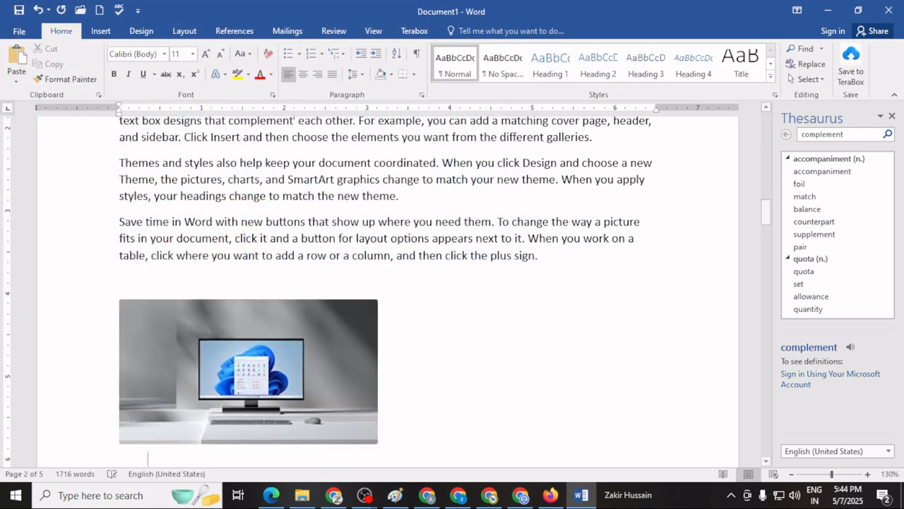
pyautogui.scroll(-2, 375, 318)
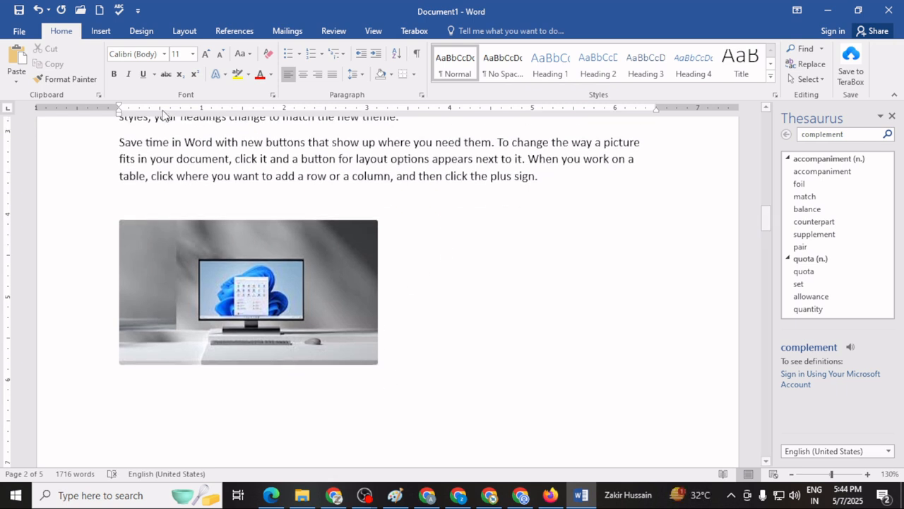
pyautogui.click(247, 31)
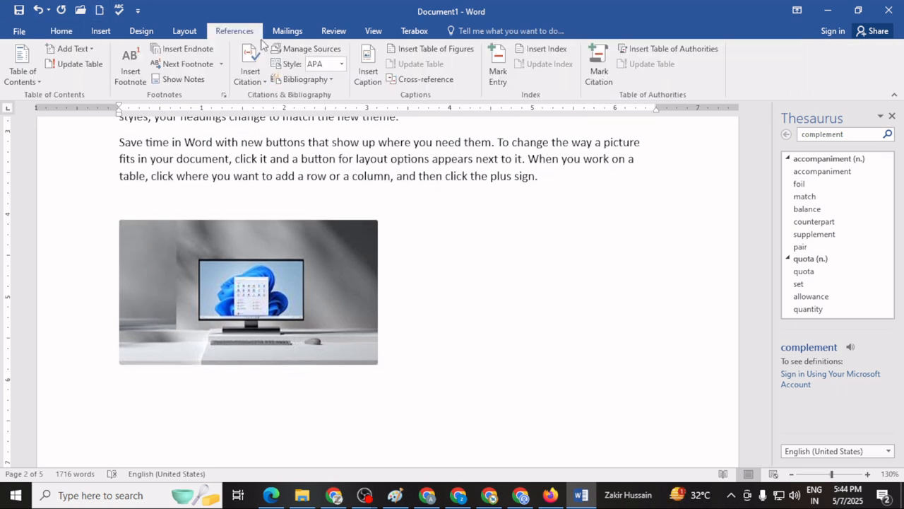
pyautogui.click(368, 75)
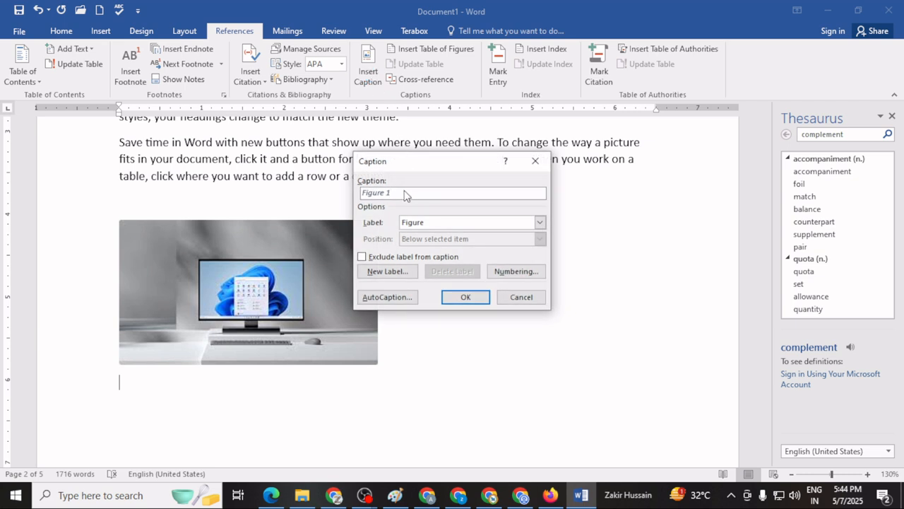
pyautogui.write('(a)')
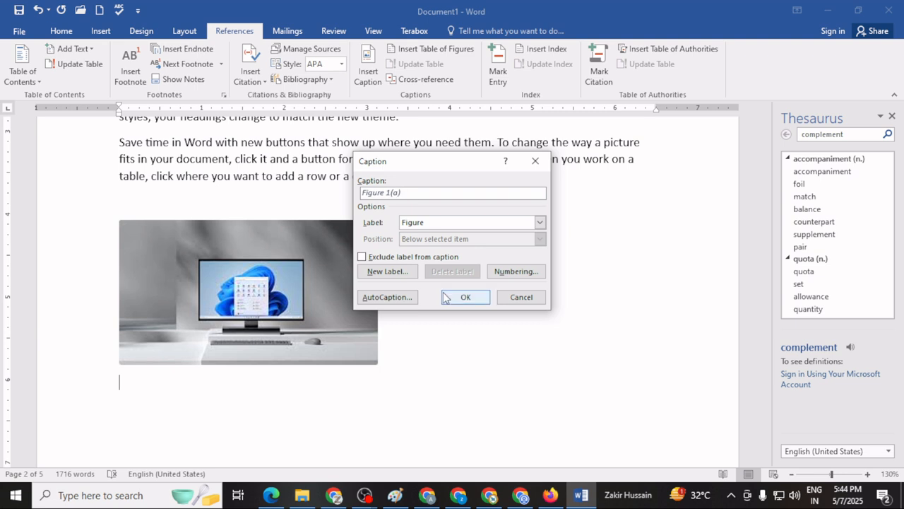
pyautogui.click(463, 297)
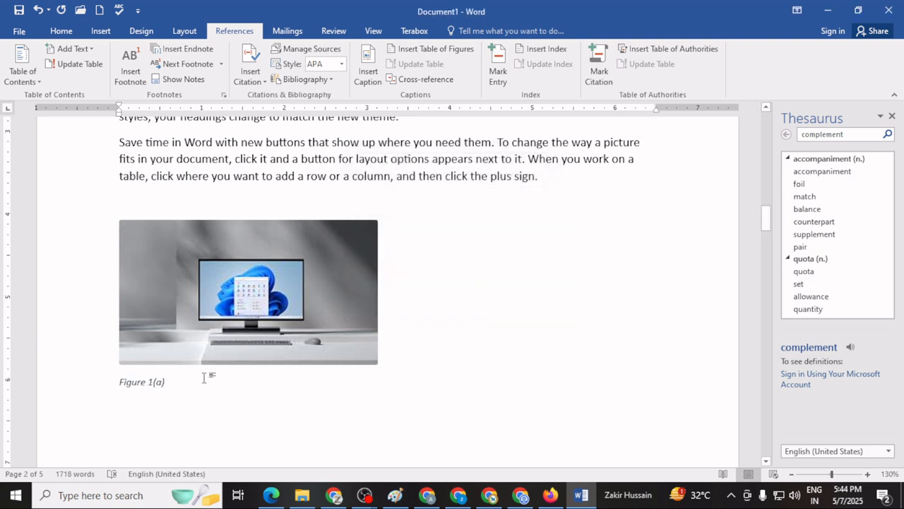
# Make the "Figure 1(a)" caption bold and increase its font size to 16 pt.
pyautogui.moveTo(175, 382); pyautogui.dragTo(95, 381)
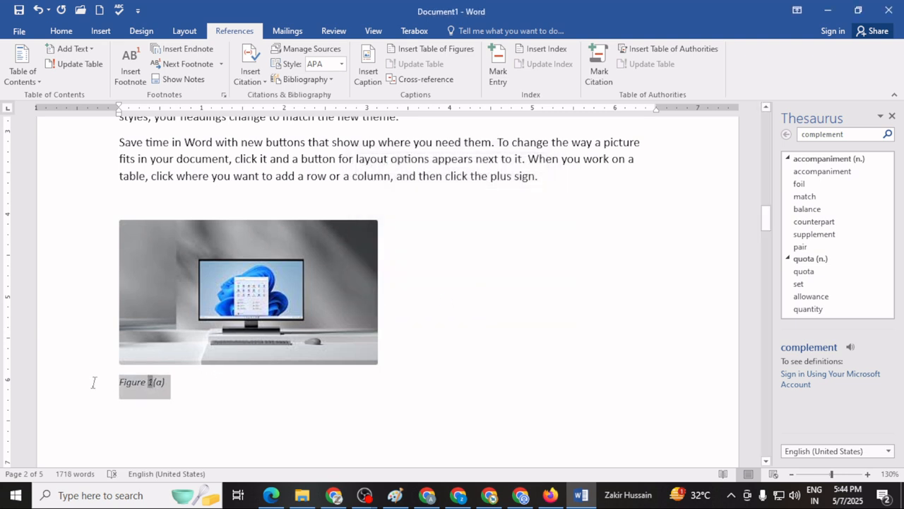
pyautogui.click(60, 31)
pyautogui.click(114, 73)
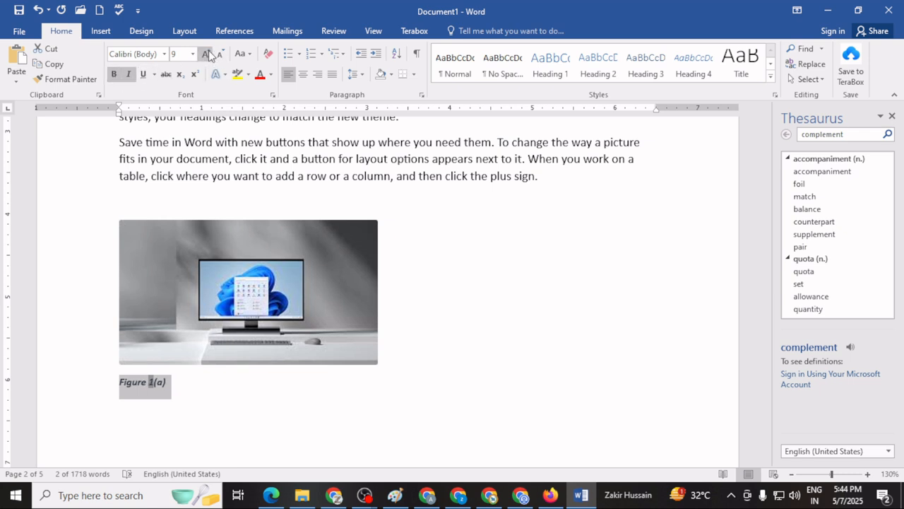
pyautogui.click(205, 54)
pyautogui.click(205, 54)
pyautogui.click(204, 54)
pyautogui.click(205, 54)
pyautogui.click(205, 55)
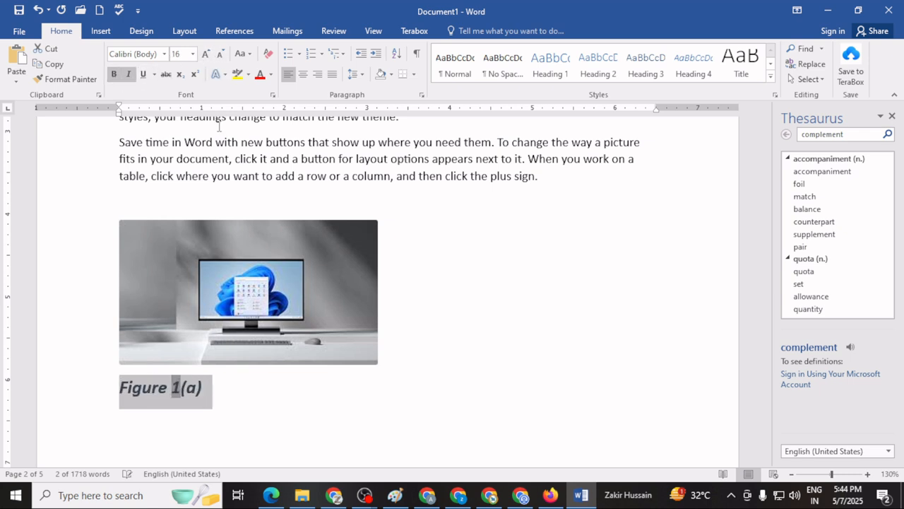
pyautogui.click(252, 385)
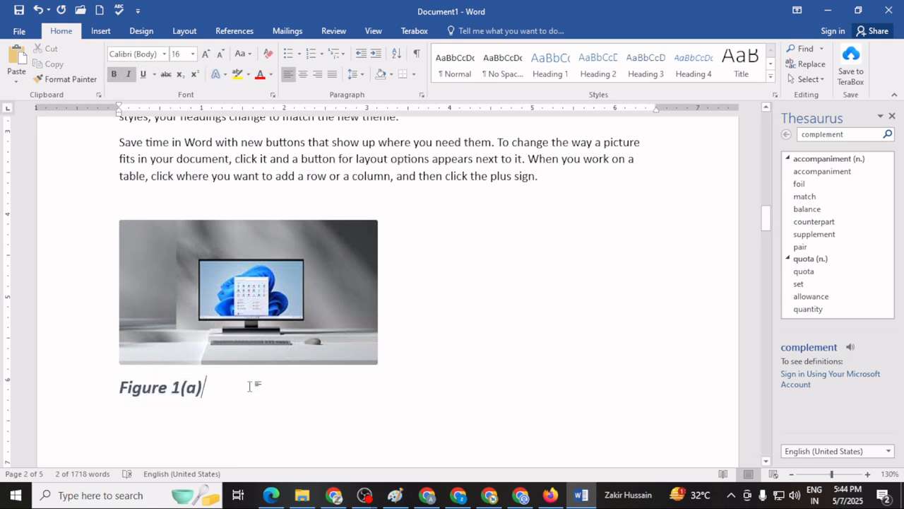
# From the contents page, go to the next footnote in the document and view the Show Notes options without applying them.
pyautogui.click(233, 31)
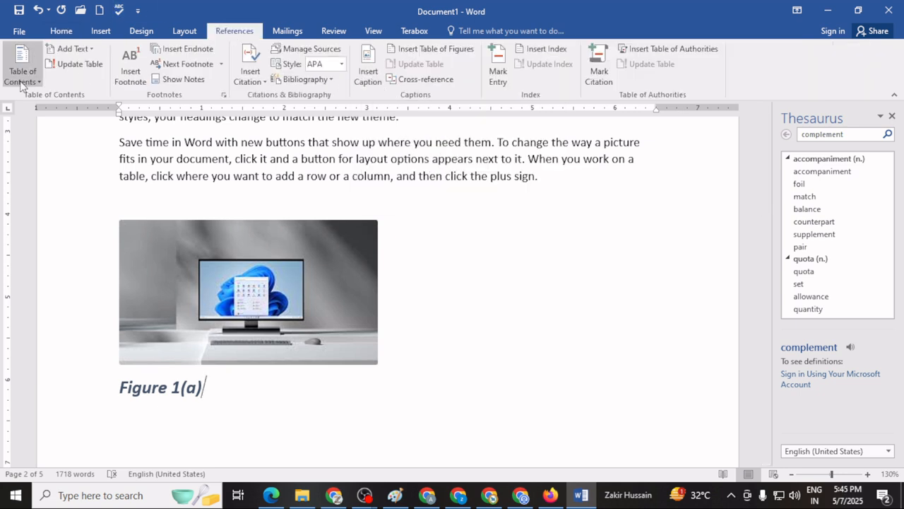
pyautogui.scroll(10, 424, 274)
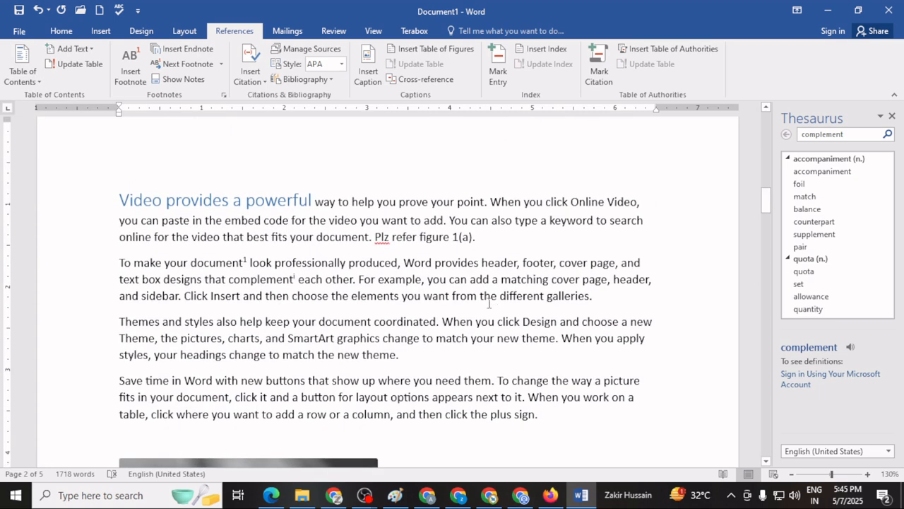
pyautogui.scroll(10, 454, 307)
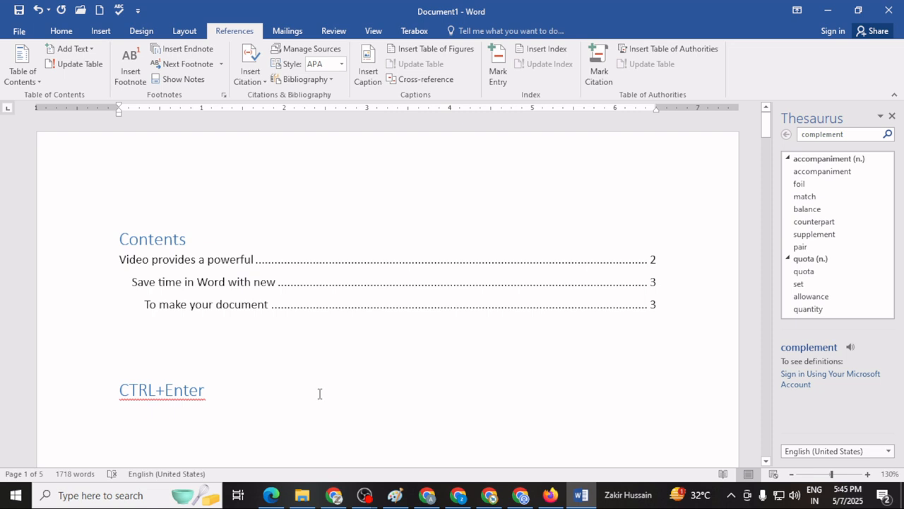
pyautogui.click(319, 394)
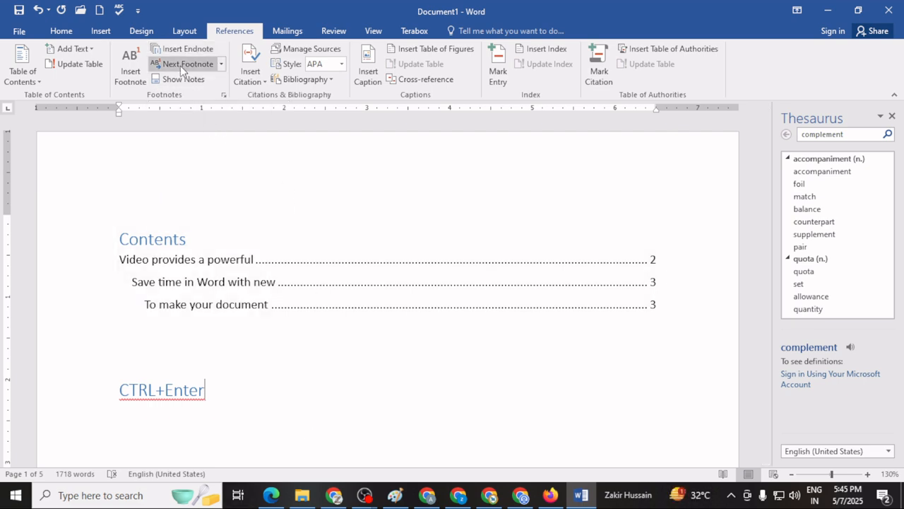
pyautogui.click(181, 66)
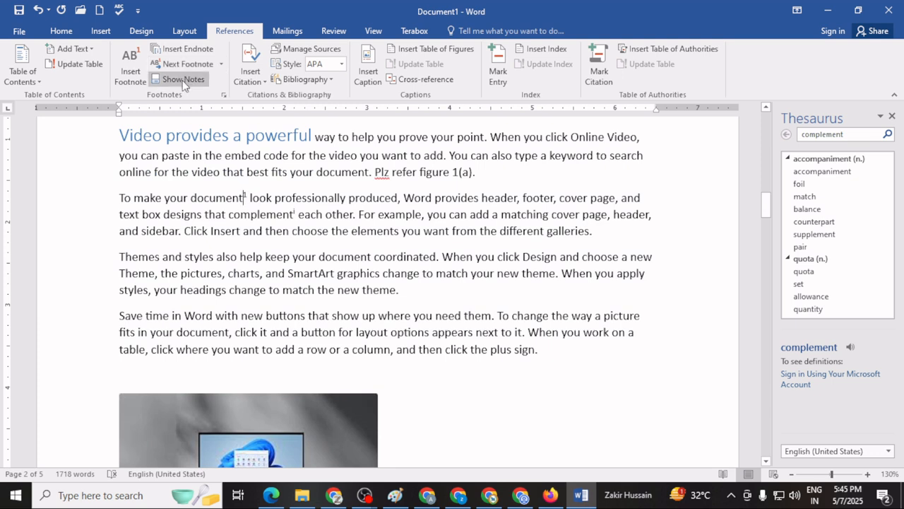
pyautogui.click(183, 80)
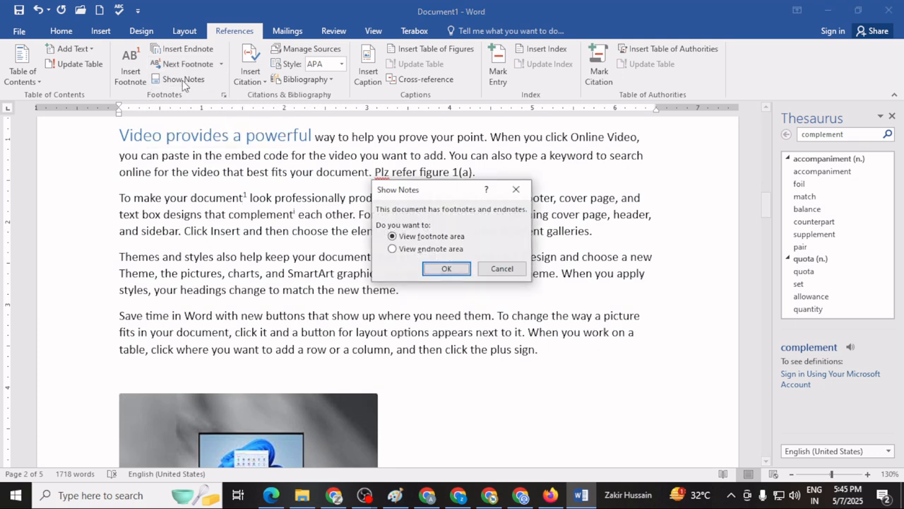
pyautogui.click(522, 187)
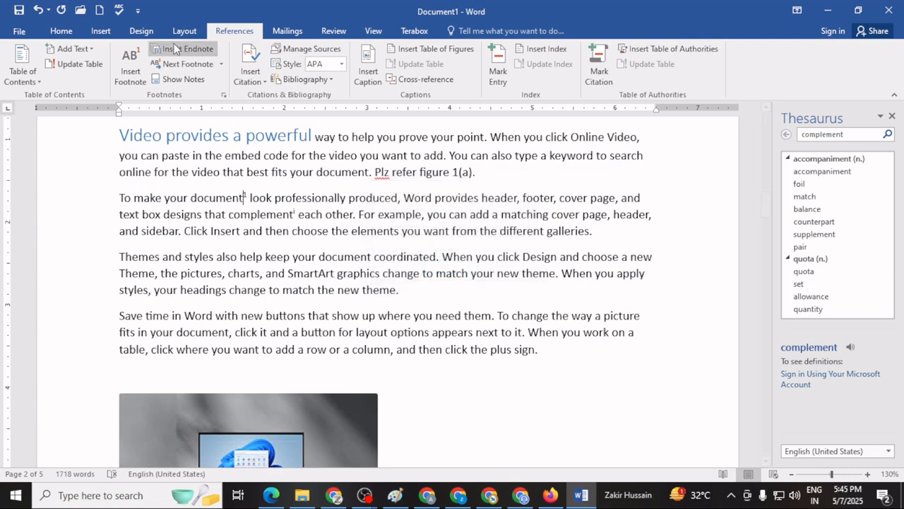
# Review the bibliography on page 1 and view the Caption options, closing them without inserting a caption.
pyautogui.scroll(1, 306, 202)
pyautogui.scroll(10, 305, 201)
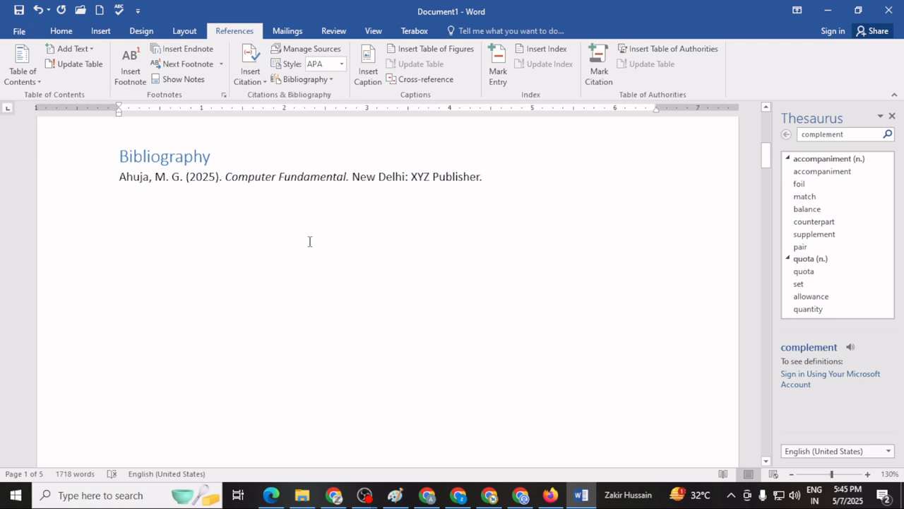
pyautogui.click(368, 83)
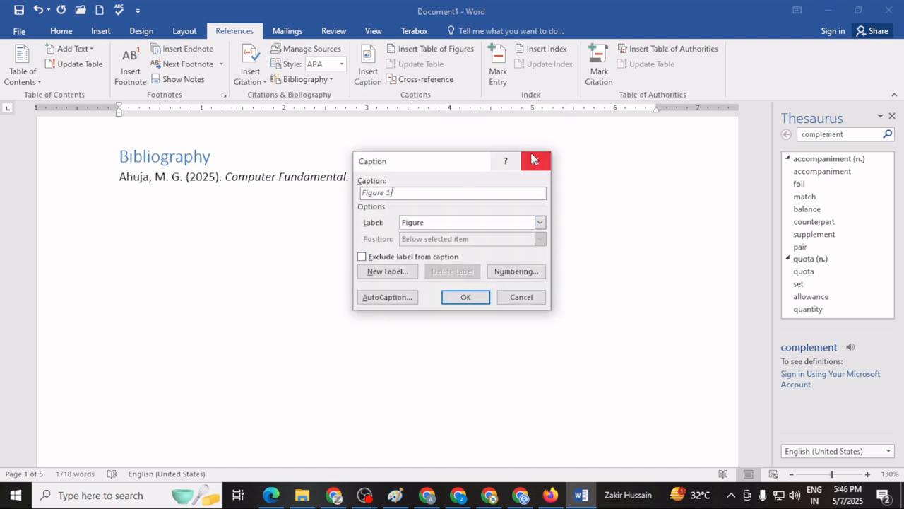
pyautogui.click(534, 160)
pyautogui.scroll(-1, 267, 313)
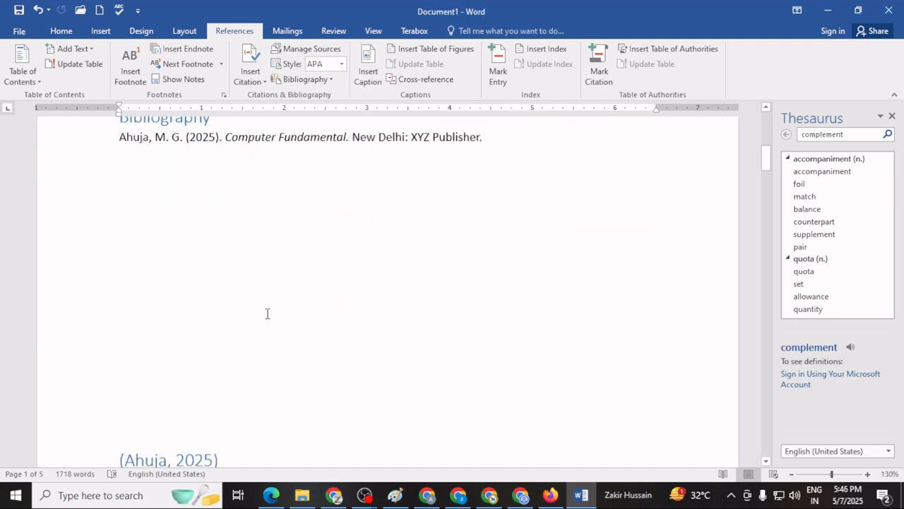